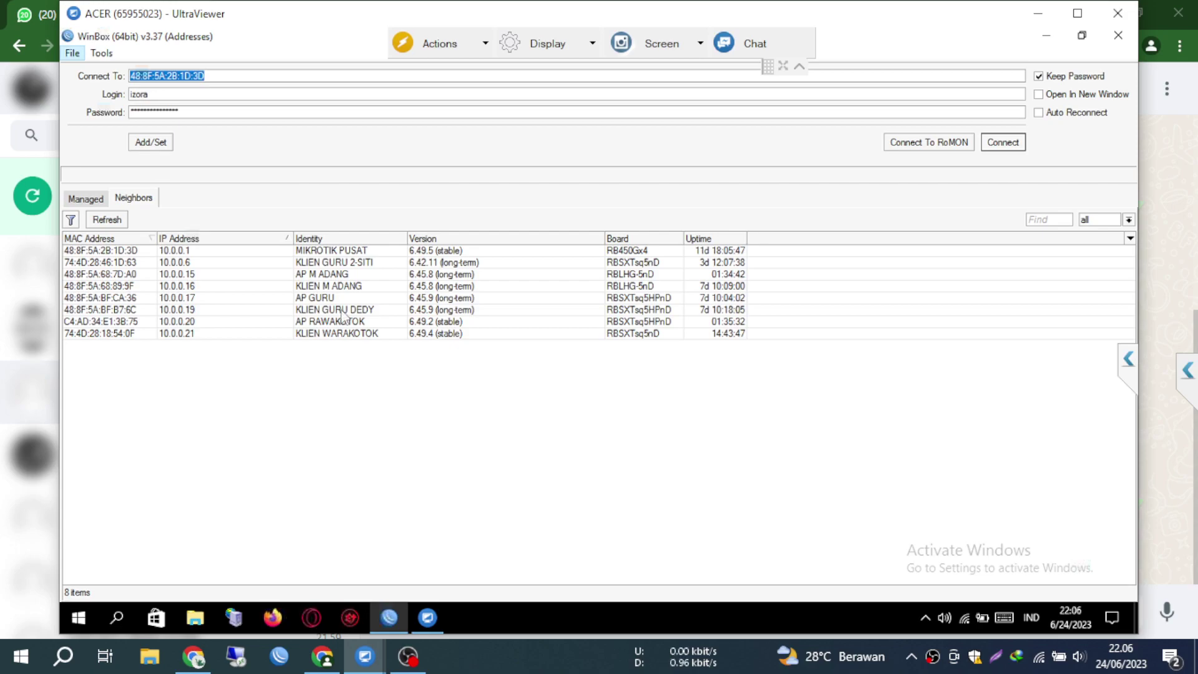
Connect to the MIKROTIK PUSAT router and check the traffic on the ether1-INTERNET and ether2-Game interfaces
click(1000, 145)
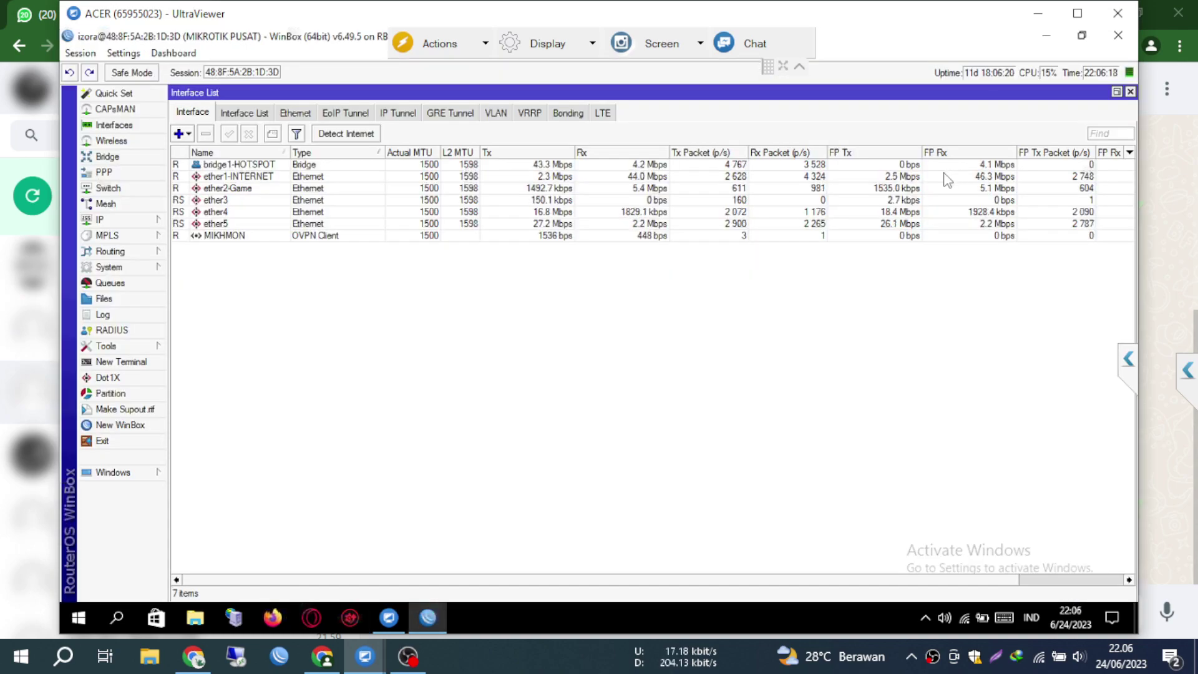
click(798, 67)
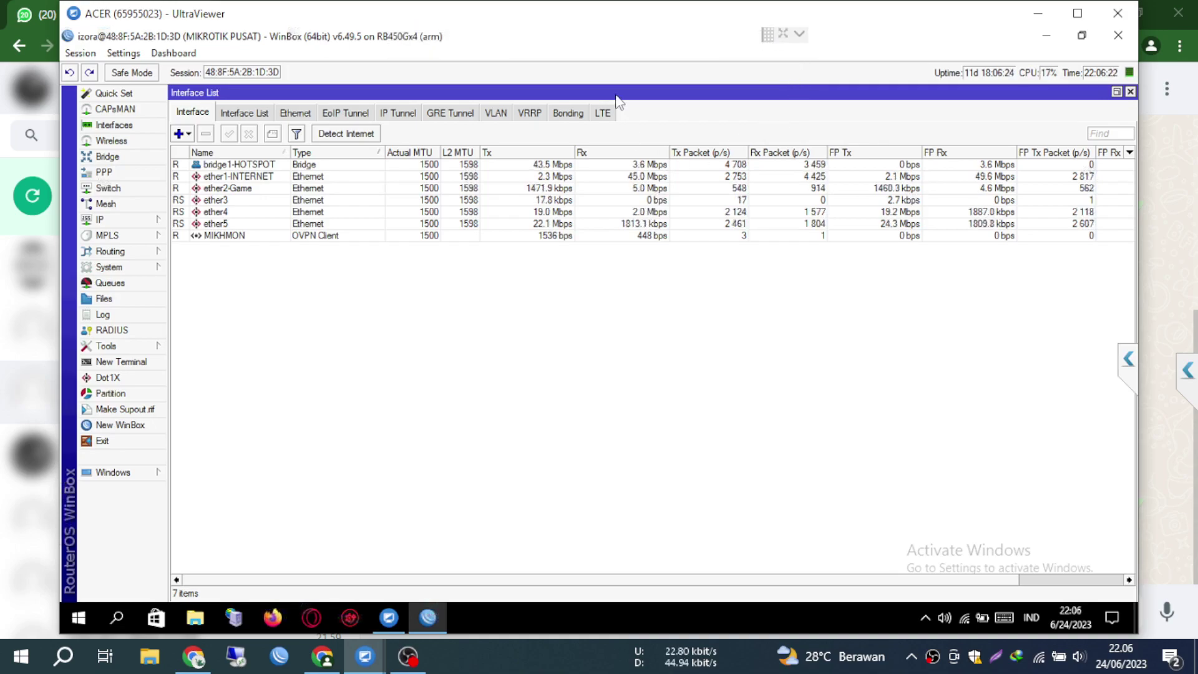
click(238, 177)
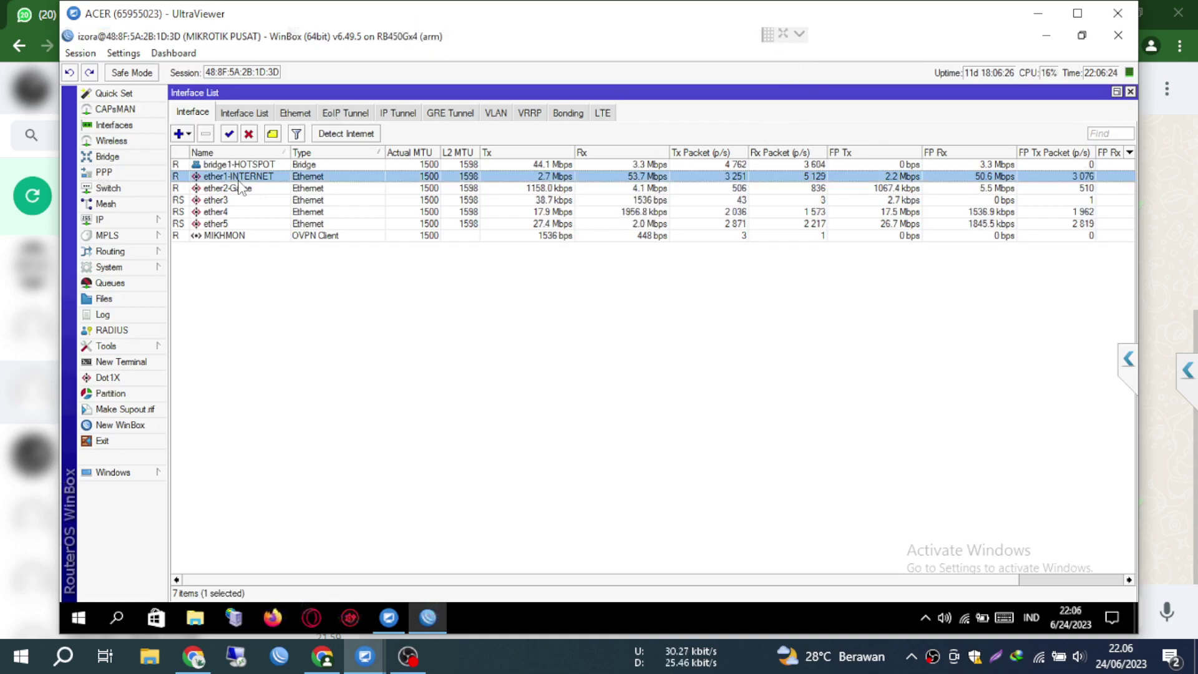
click(243, 189)
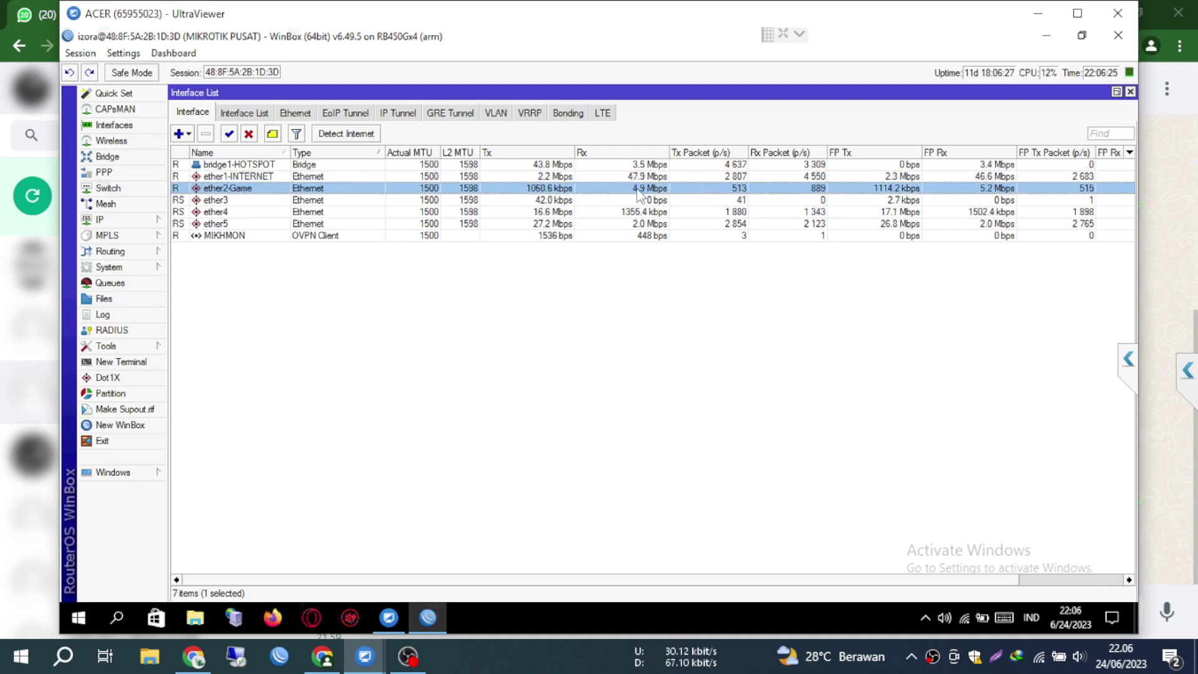
Switch to WhatsApp Web and send the message "failover yang game ya" in the open chat
click(1166, 195)
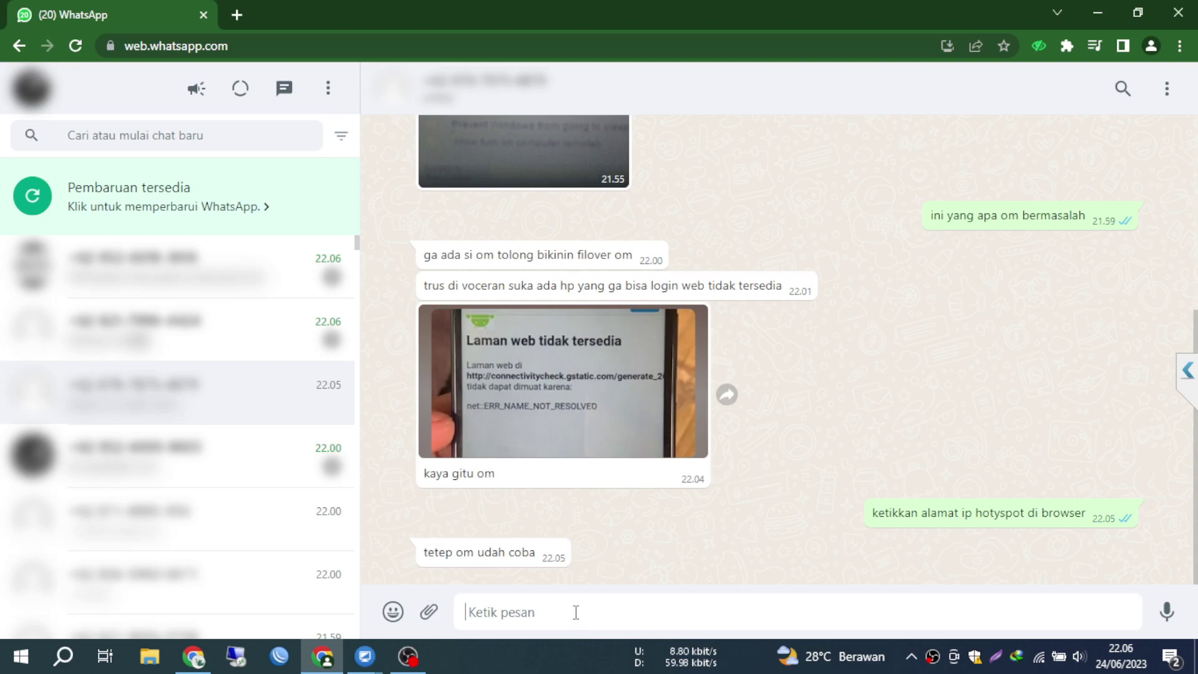
text(f)
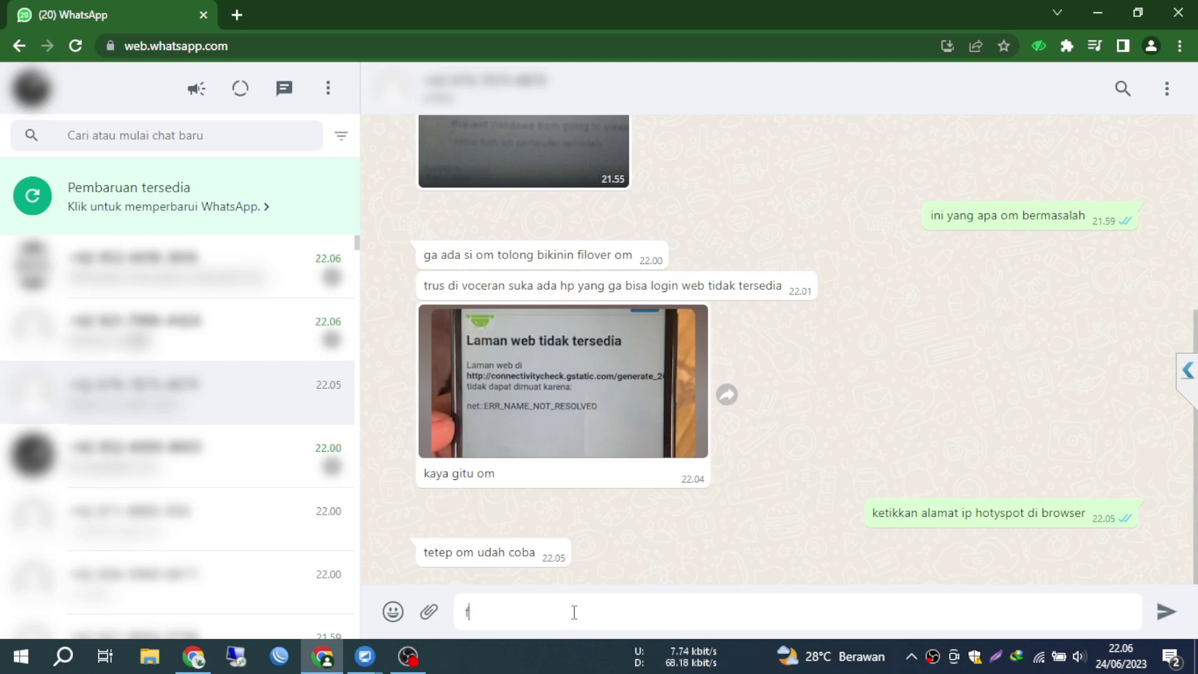
text(ailover )
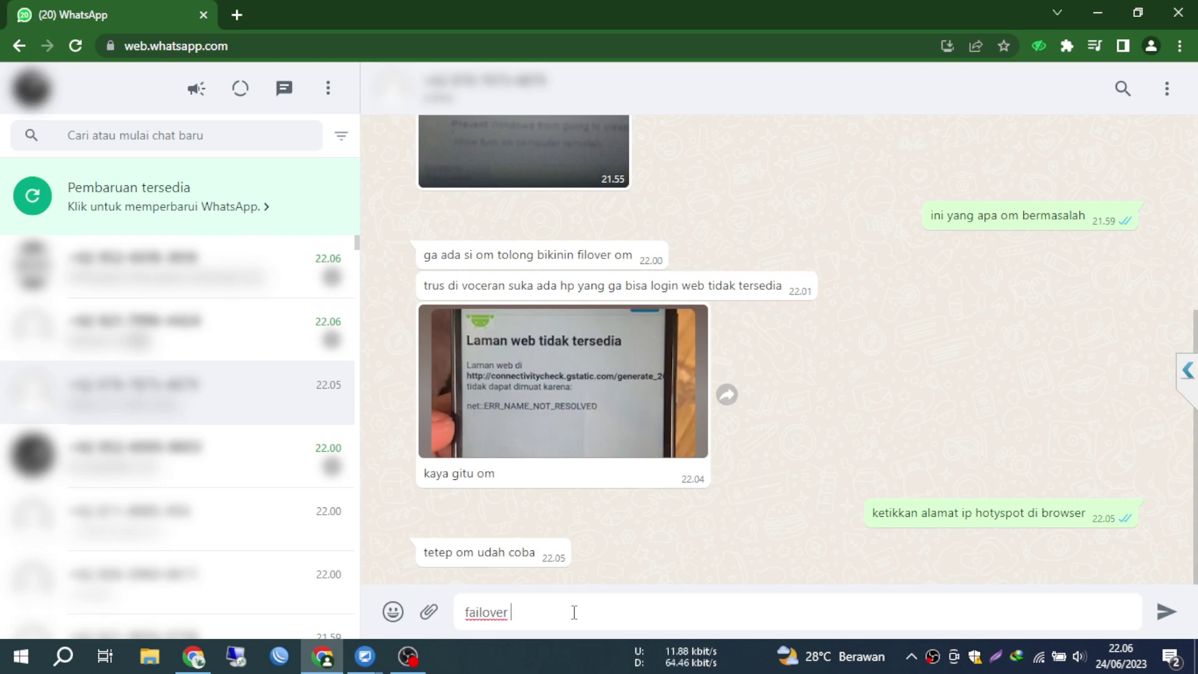
text(yang game ya)
key(BackSpace)
text(ya)
key(Return)
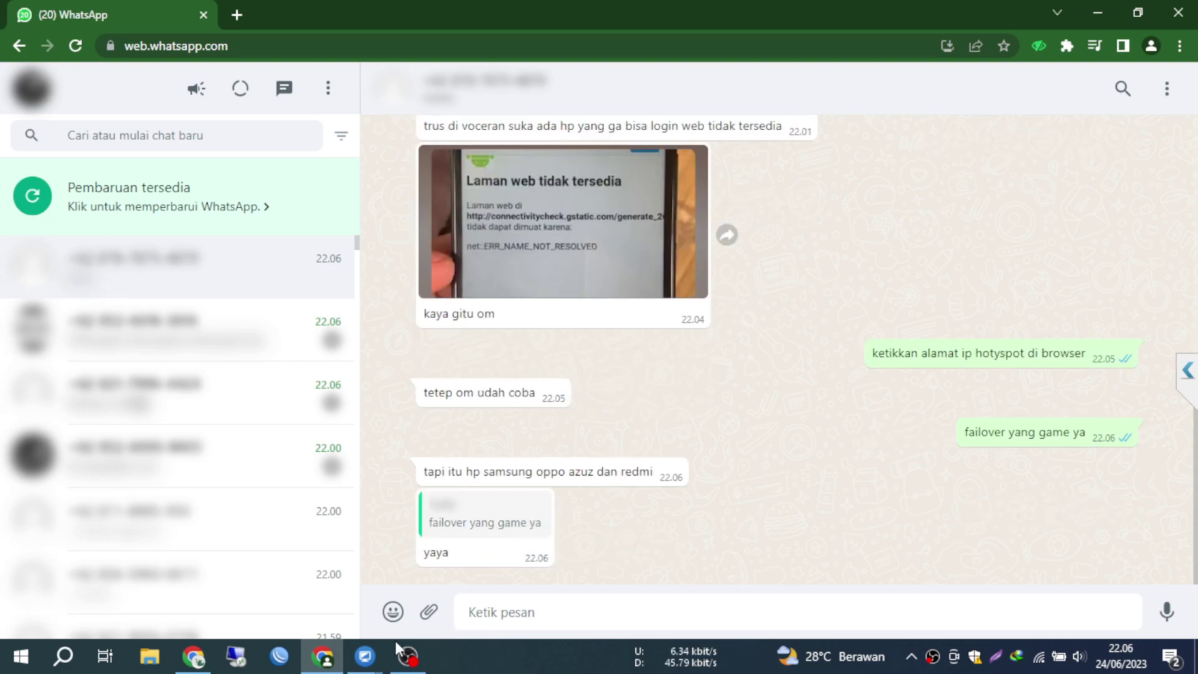
Switch back to the UltraViewer remote session in full screen and compare the ether1-INTERNET and ether2-Game interfaces
mouse_move(365, 655)
click(378, 602)
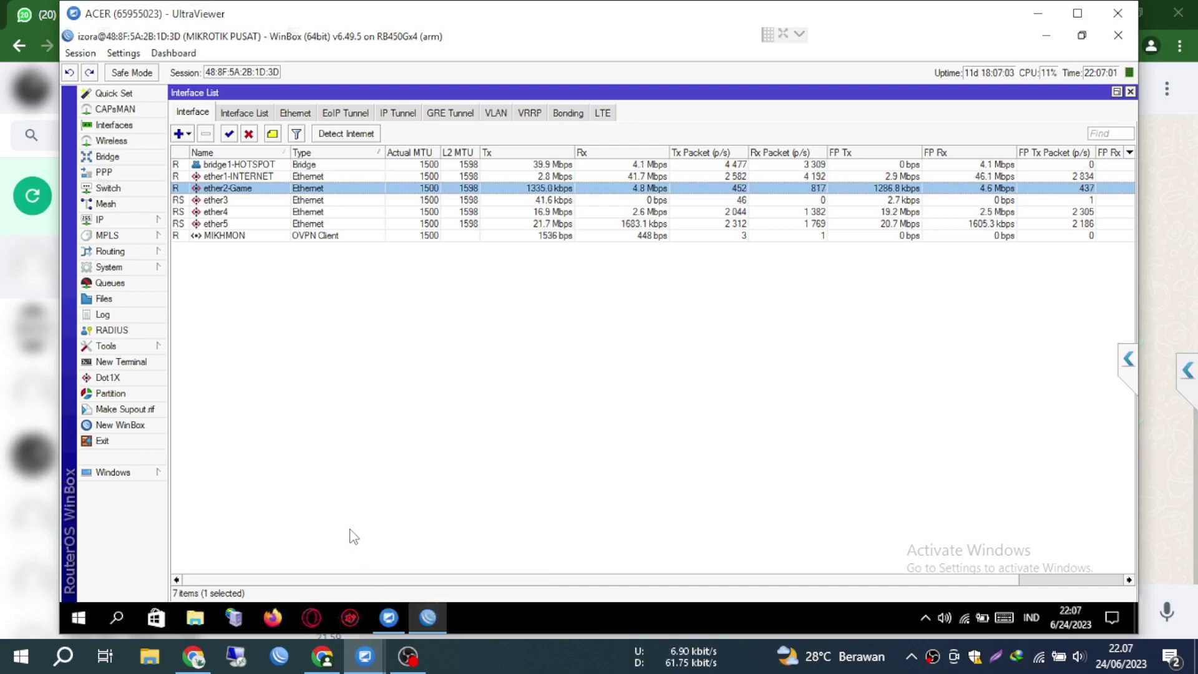
double_click(955, 13)
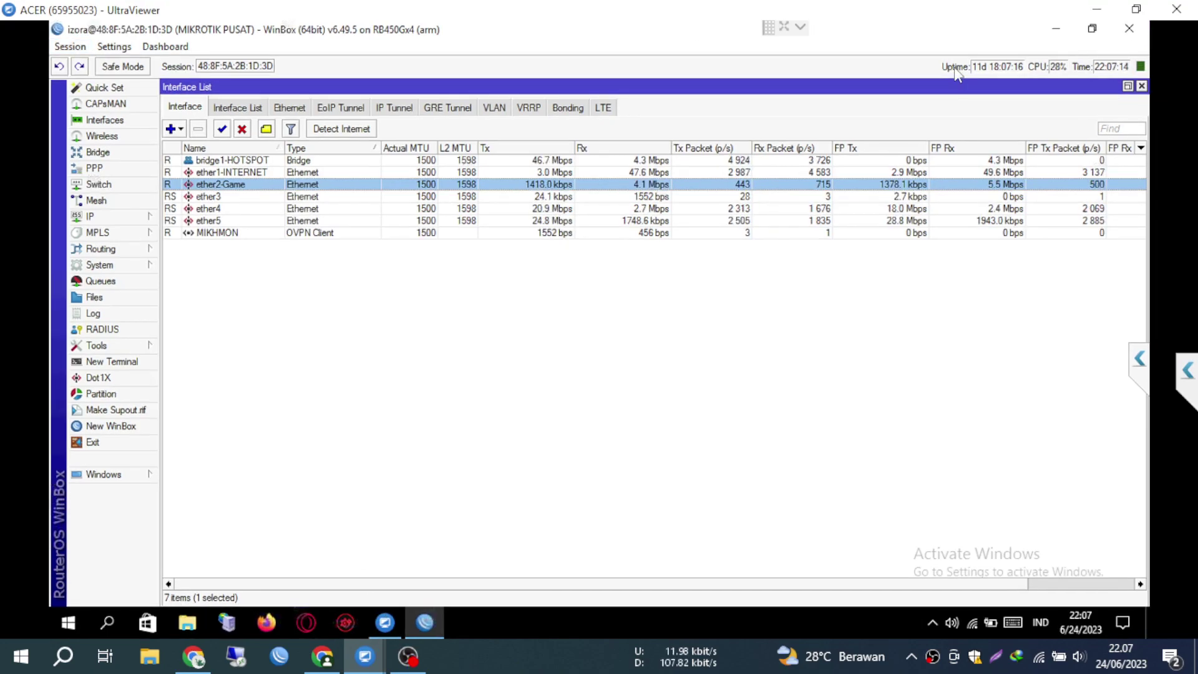
click(784, 26)
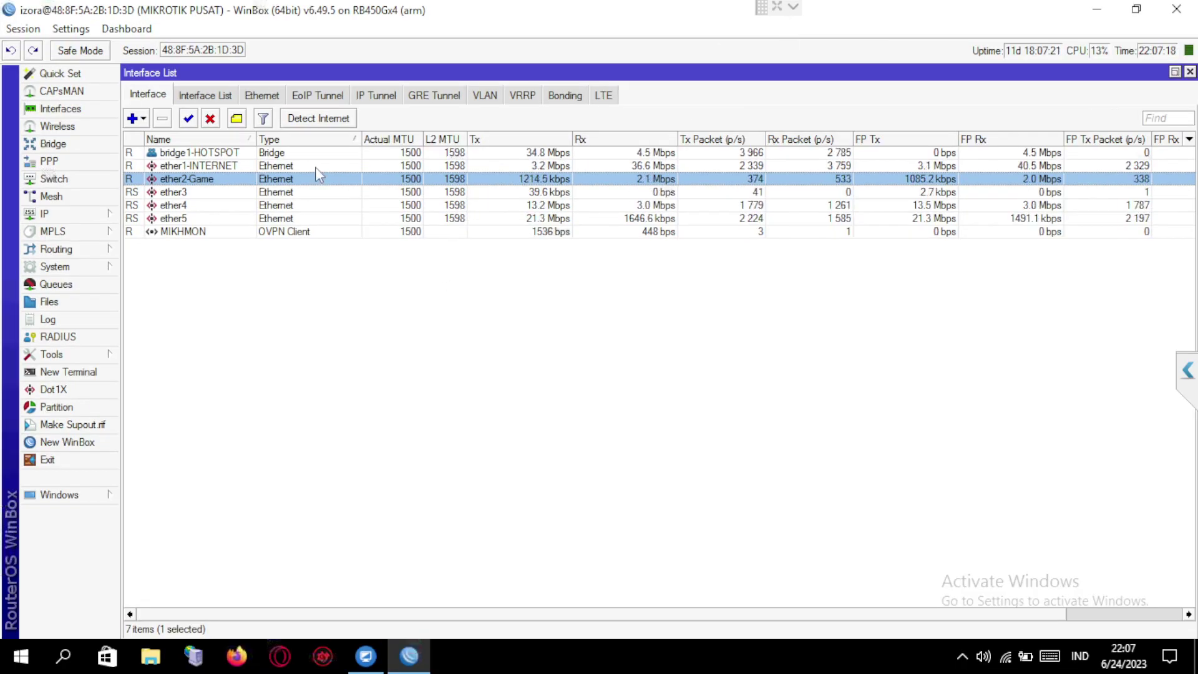
click(260, 166)
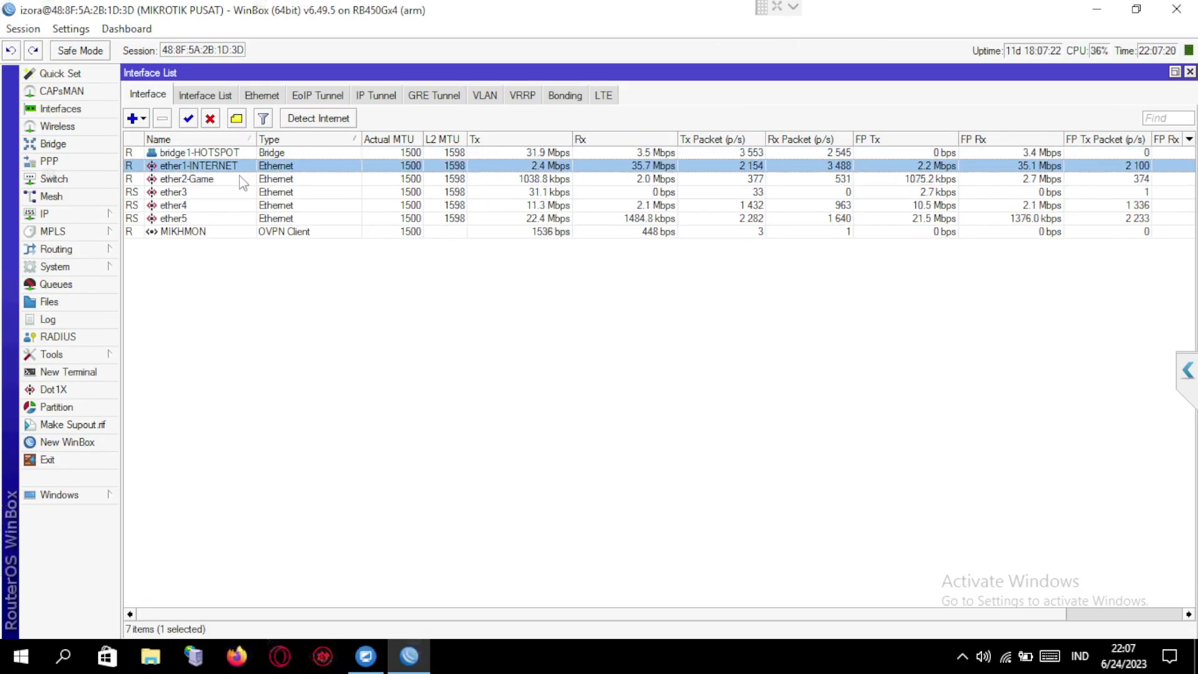
click(243, 179)
click(223, 165)
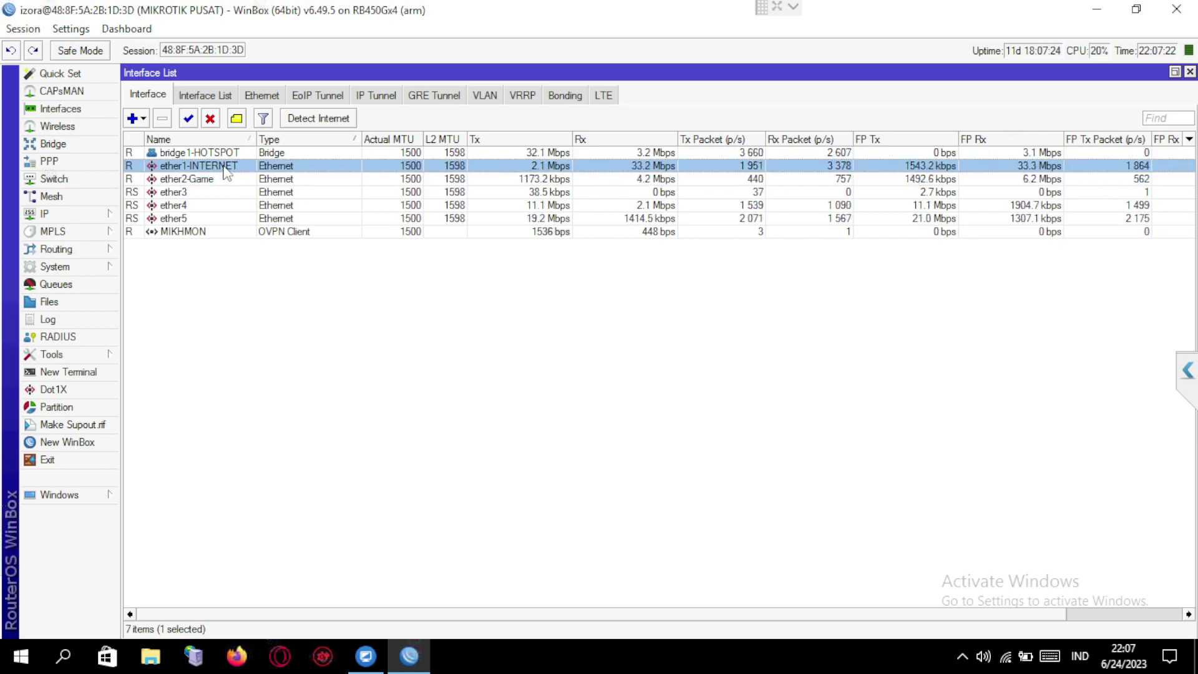
click(213, 180)
Open the IP route list and place its window clear of the interface entries
click(80, 214)
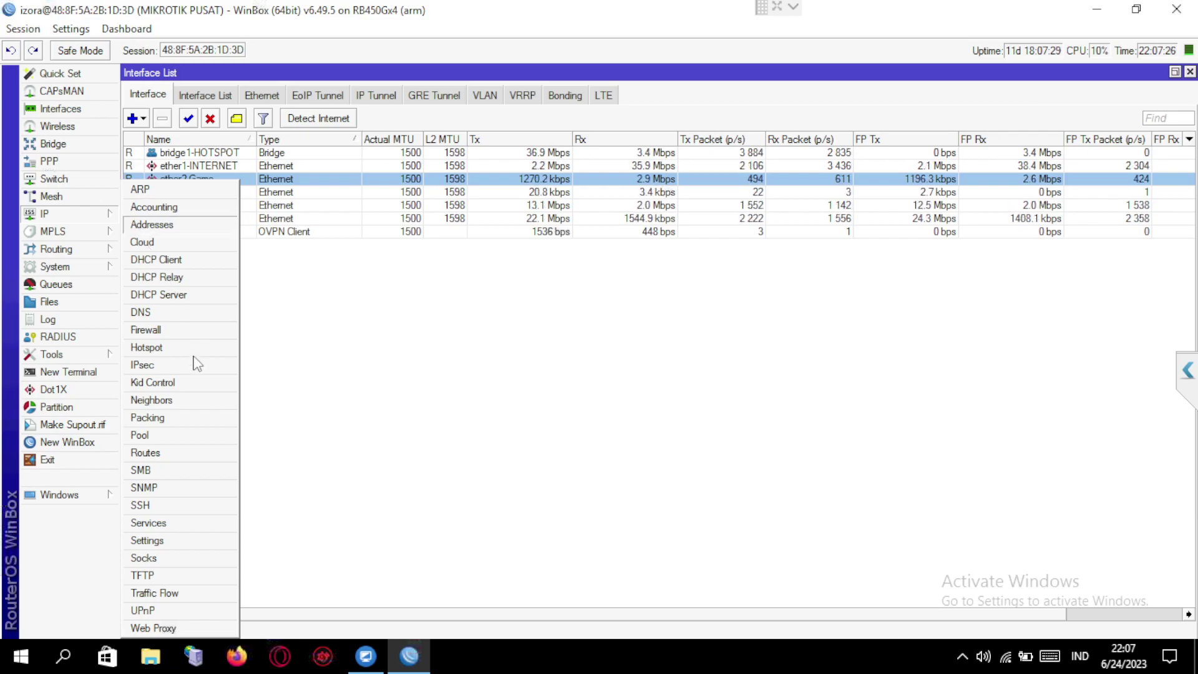
click(156, 453)
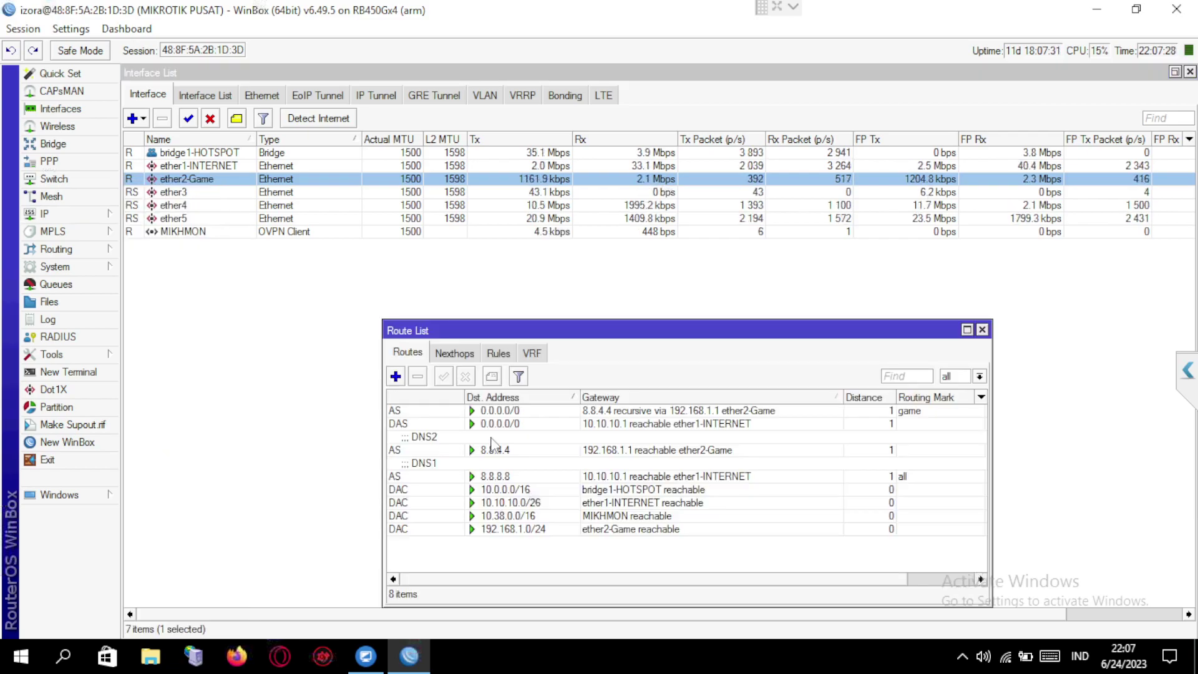
drag(542, 335, 539, 270)
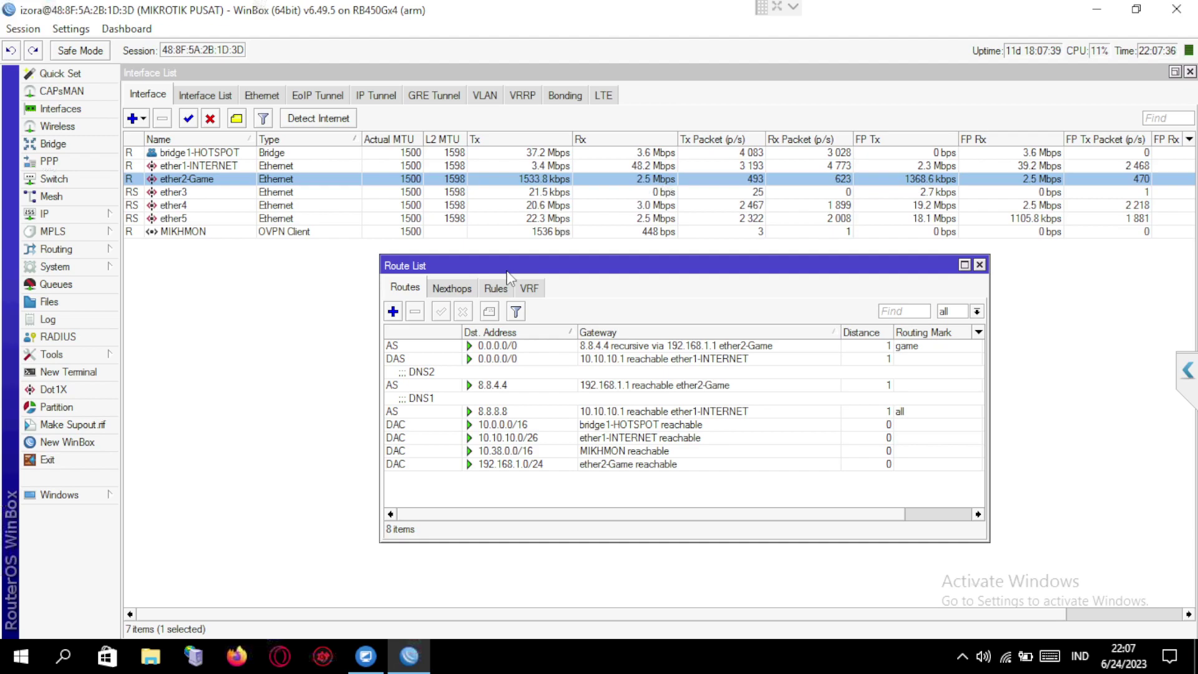
Examine the default route marked game, the DNS1 and DNS2 routes, and the routing rules in the route list
click(486, 407)
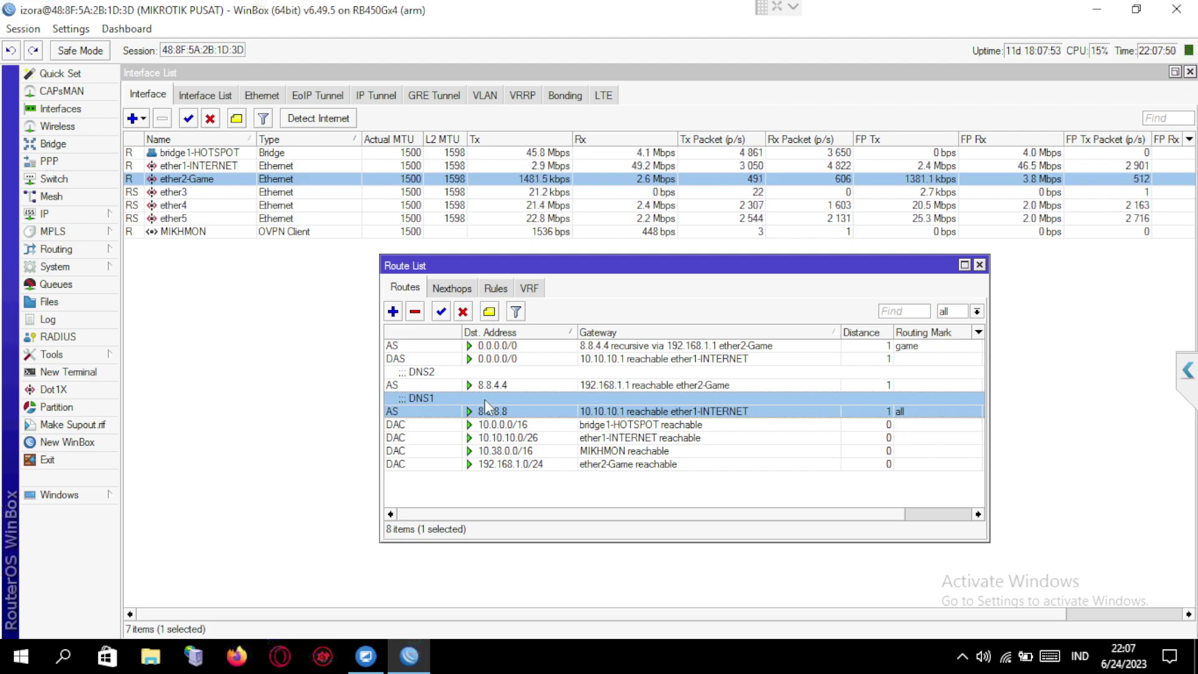
click(511, 346)
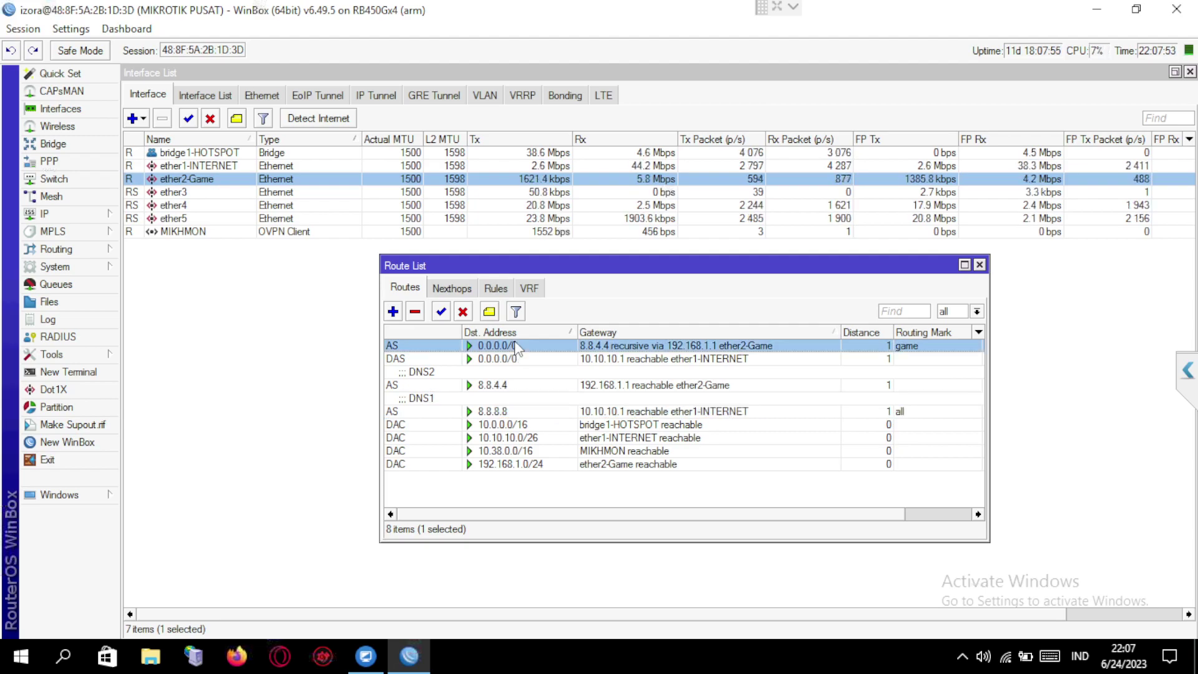
click(528, 381)
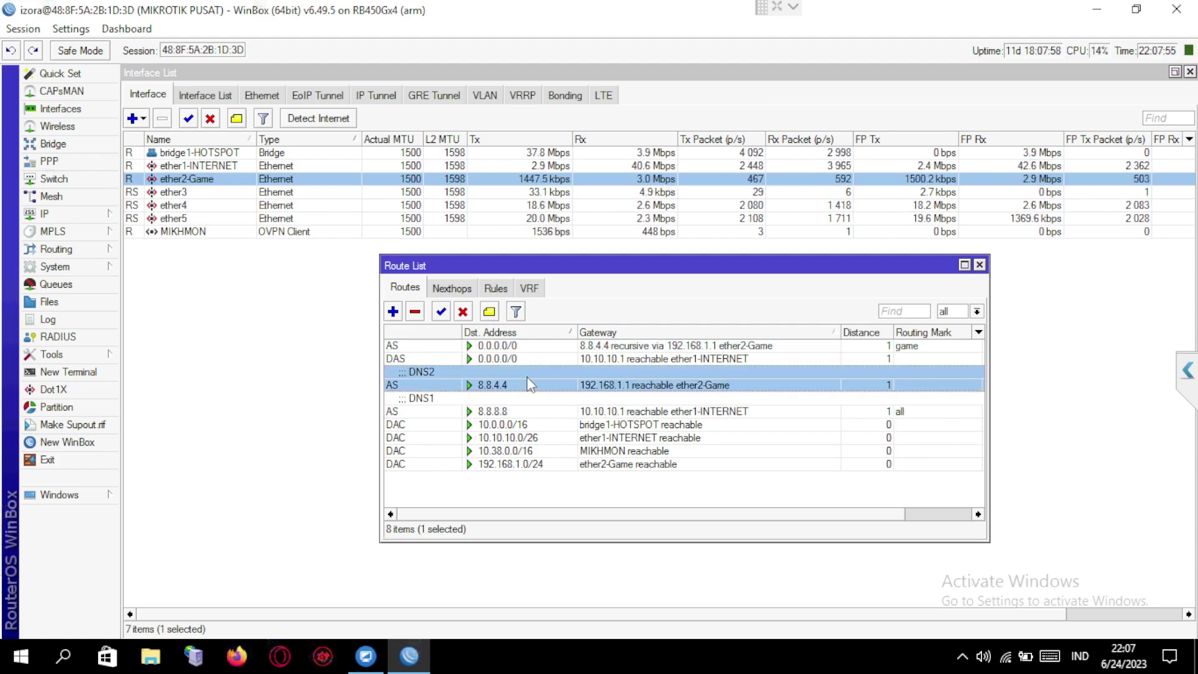
click(538, 346)
click(520, 409)
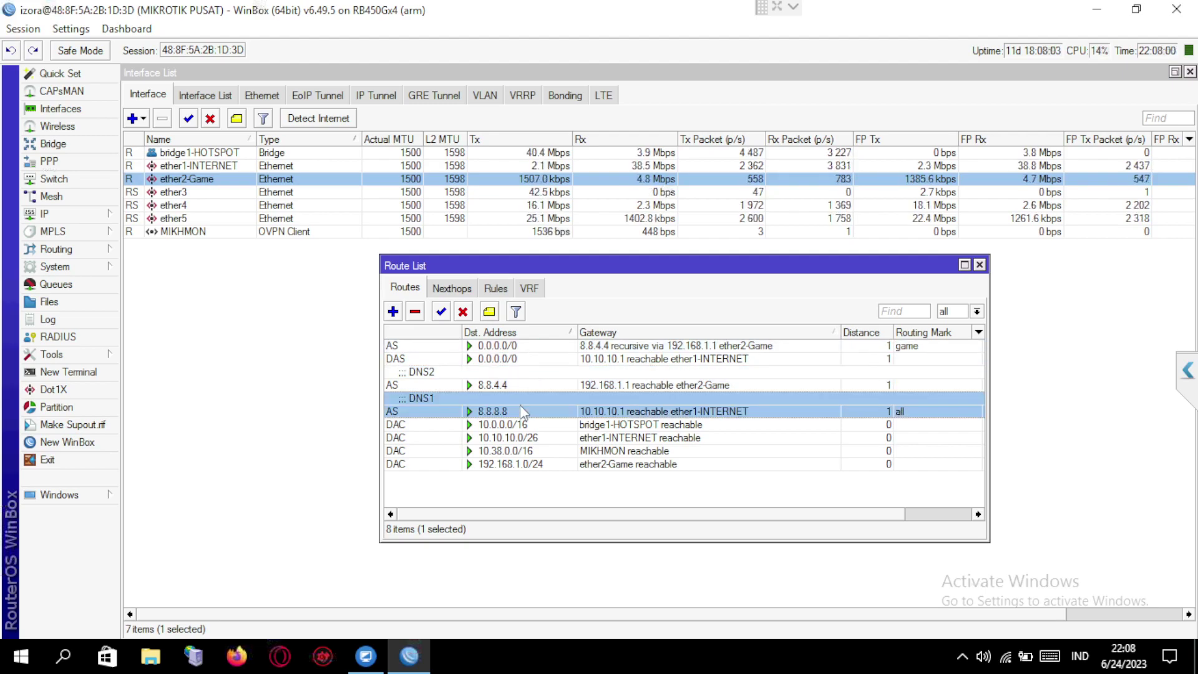
click(494, 288)
click(405, 288)
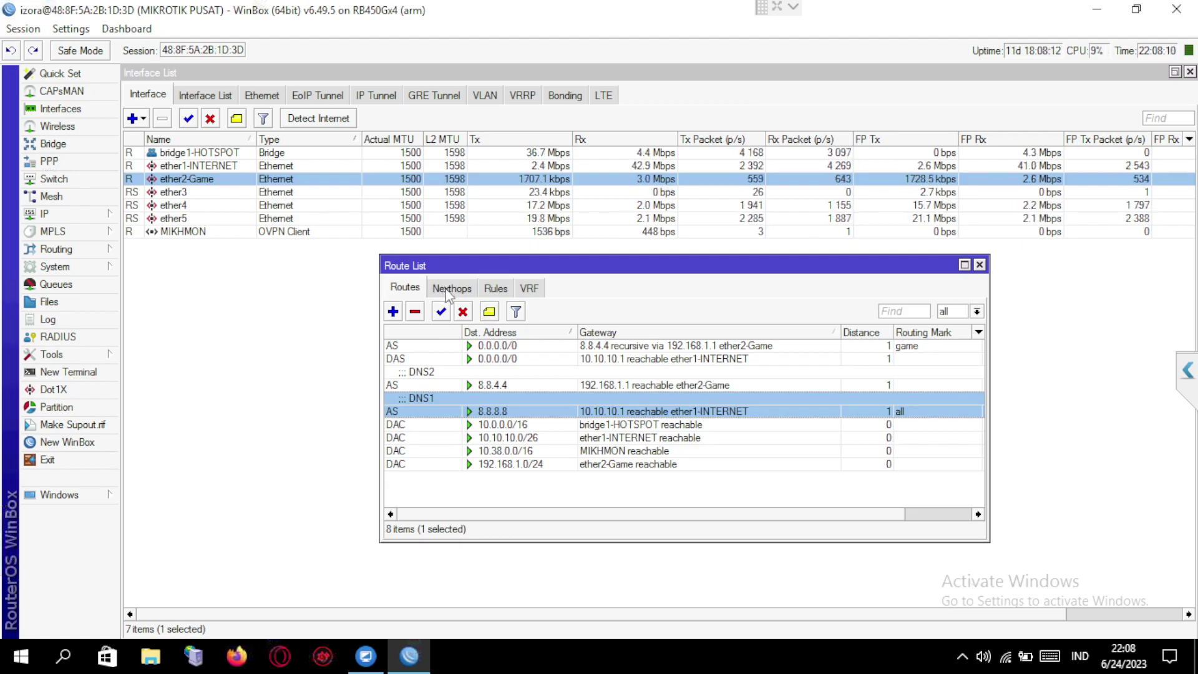
click(600, 349)
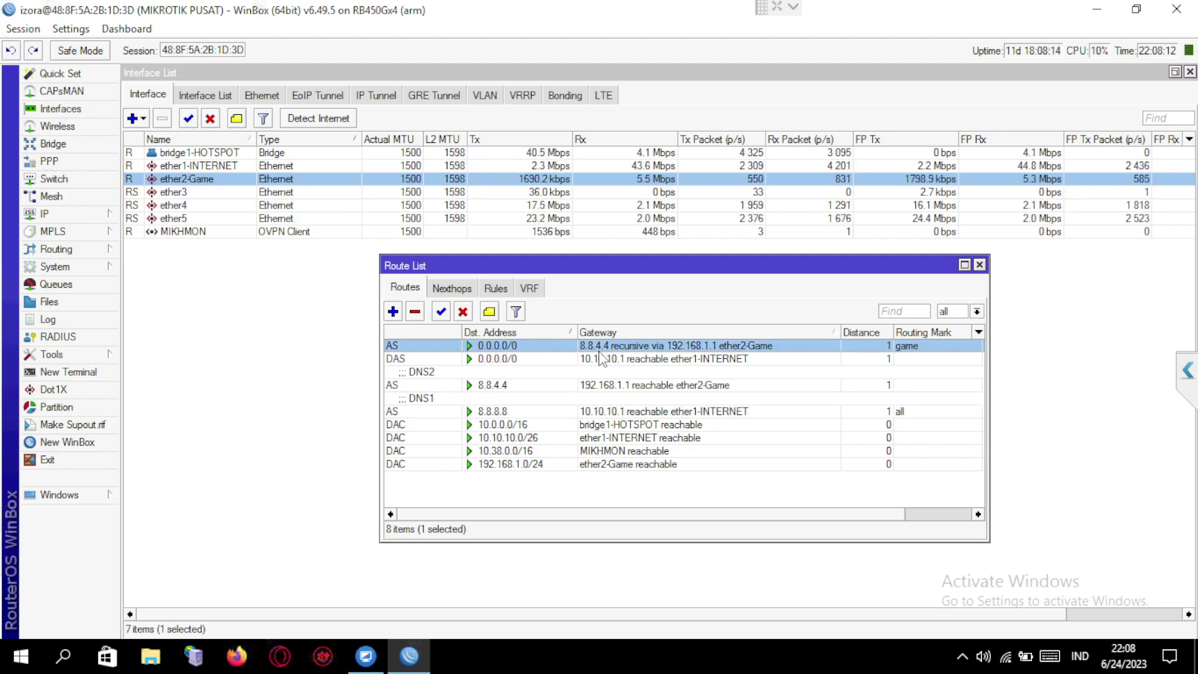
click(602, 414)
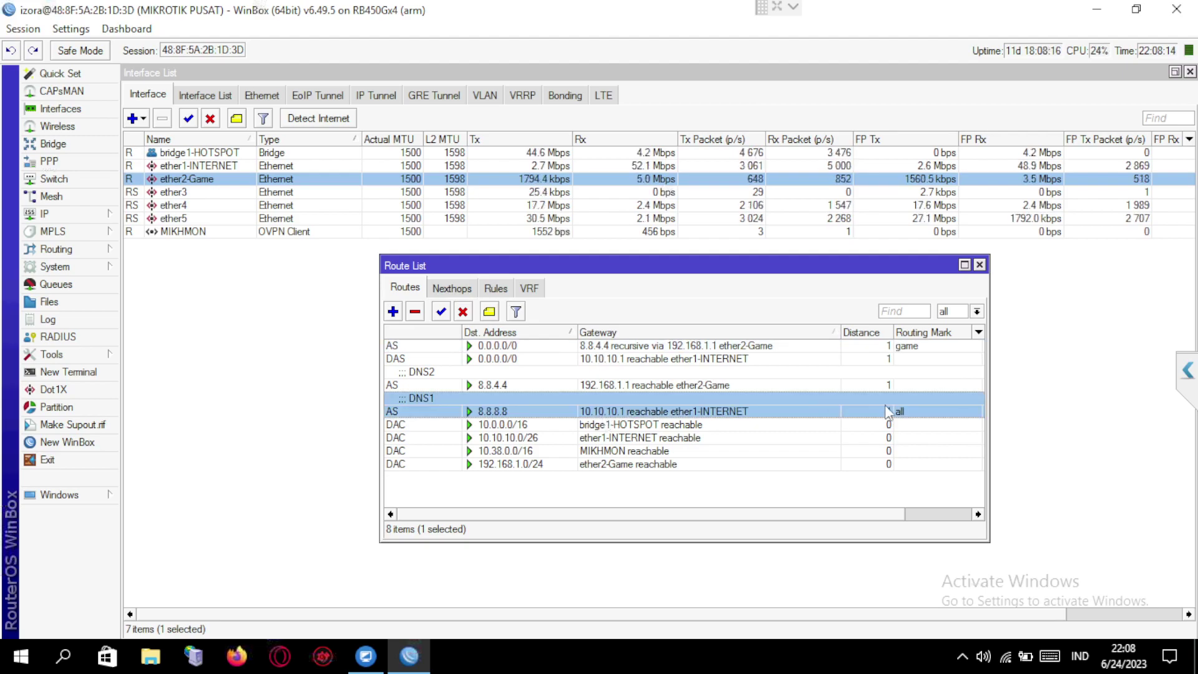
Inspect the routing mark assigned by the tcp ALL TRAFIC mangle rule in the firewall, then close the rule and the firewall
click(100, 215)
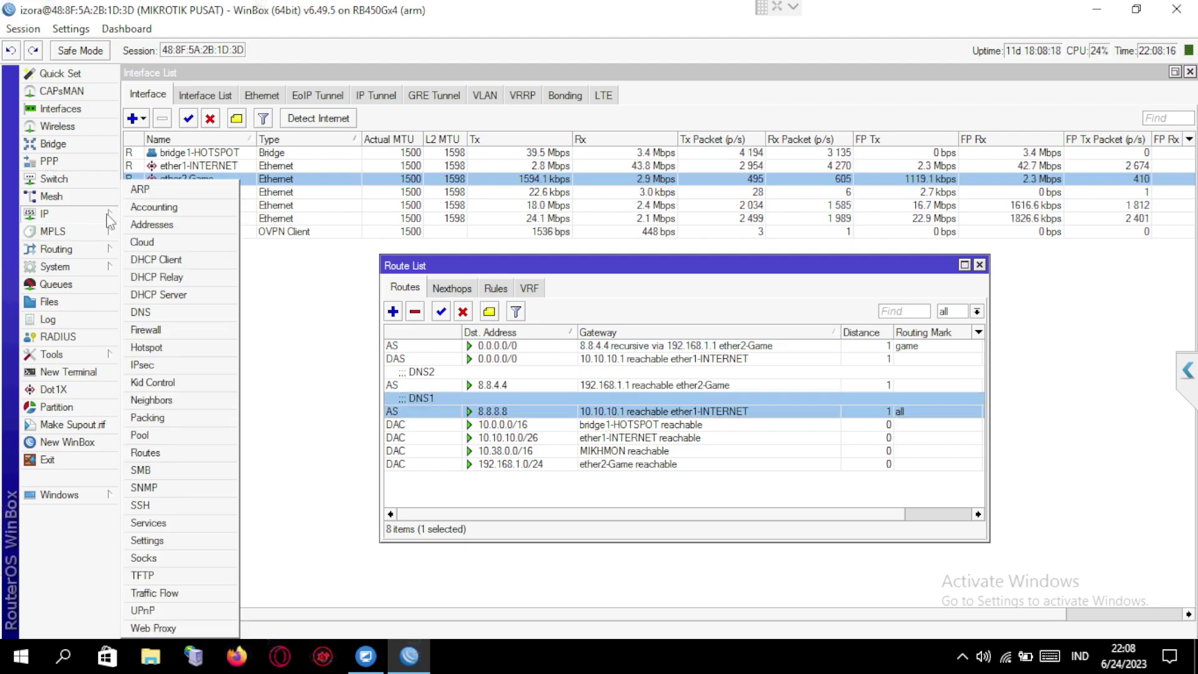
click(175, 331)
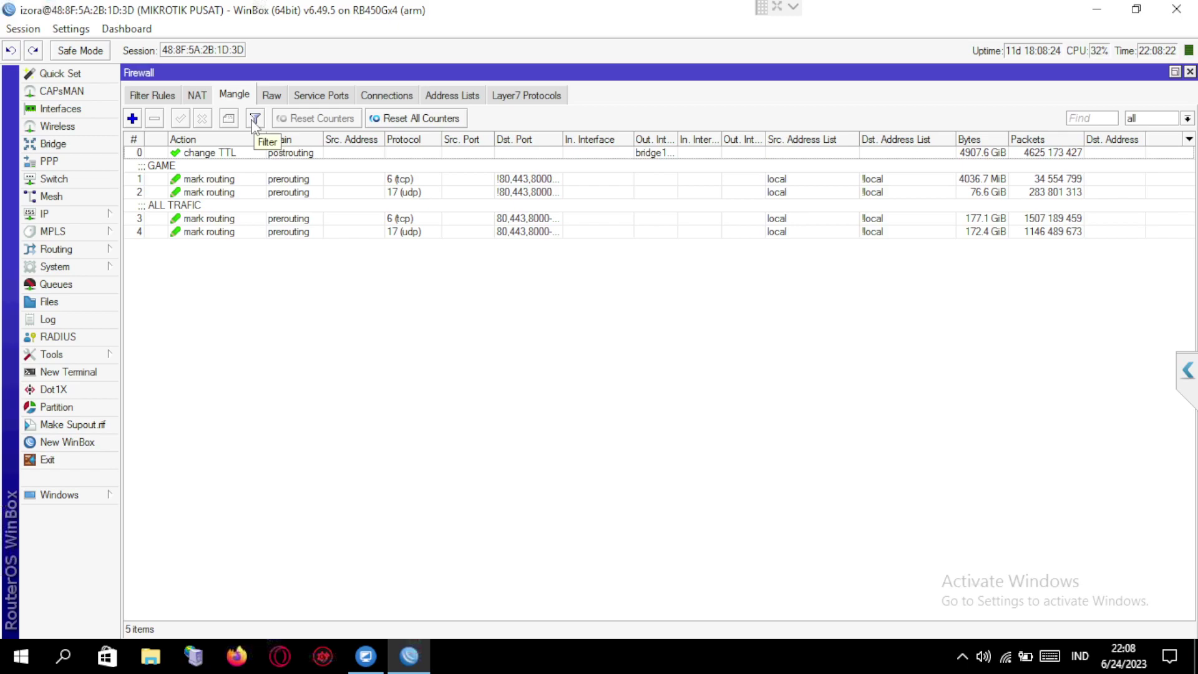
double_click(300, 217)
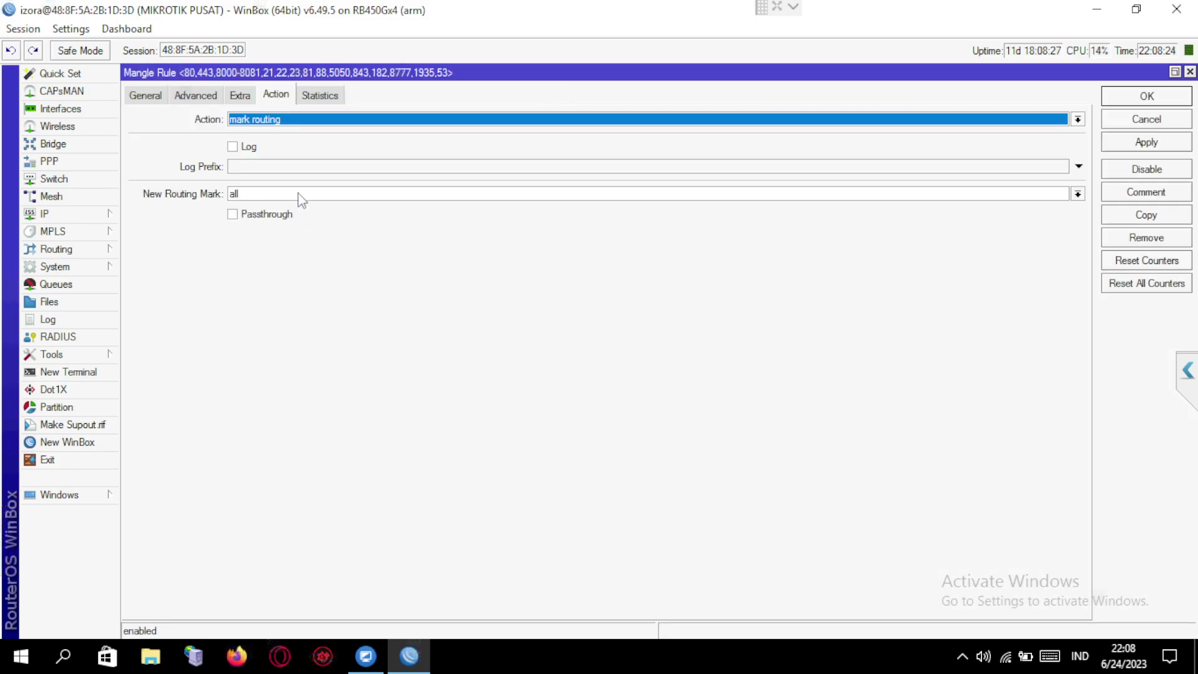
click(1146, 121)
click(1191, 71)
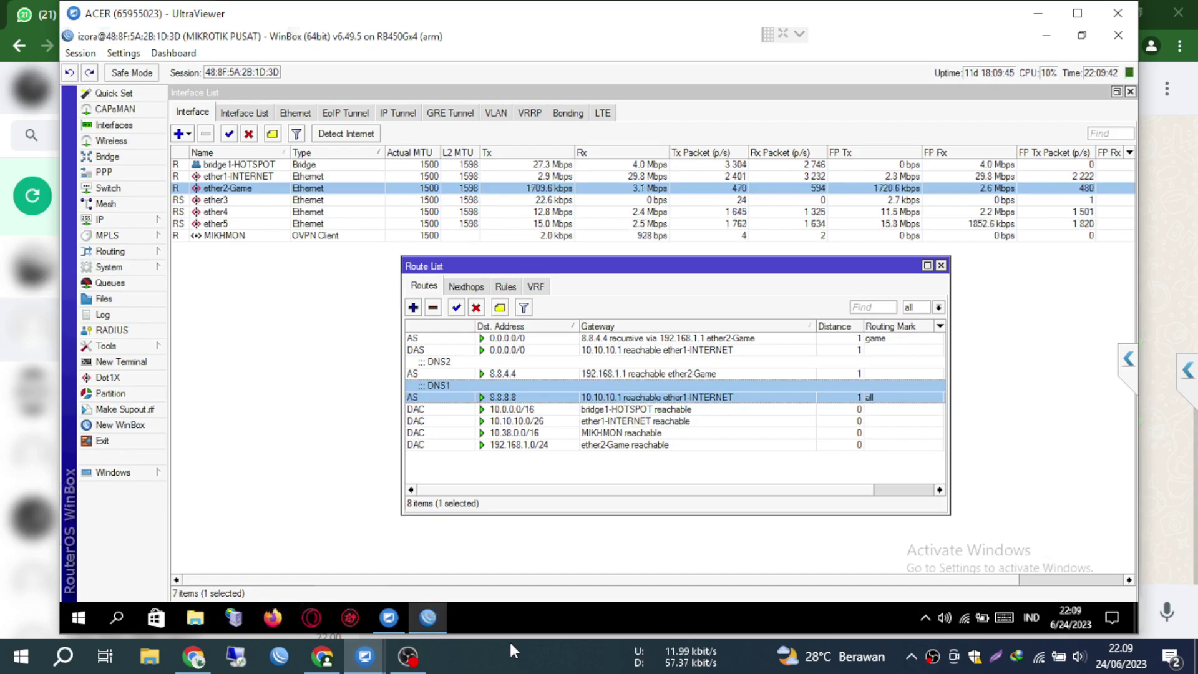
Show the route list's policy rules in the maximized remote session and start a ping to 9.9.9.9, with its window beside the list
click(1077, 13)
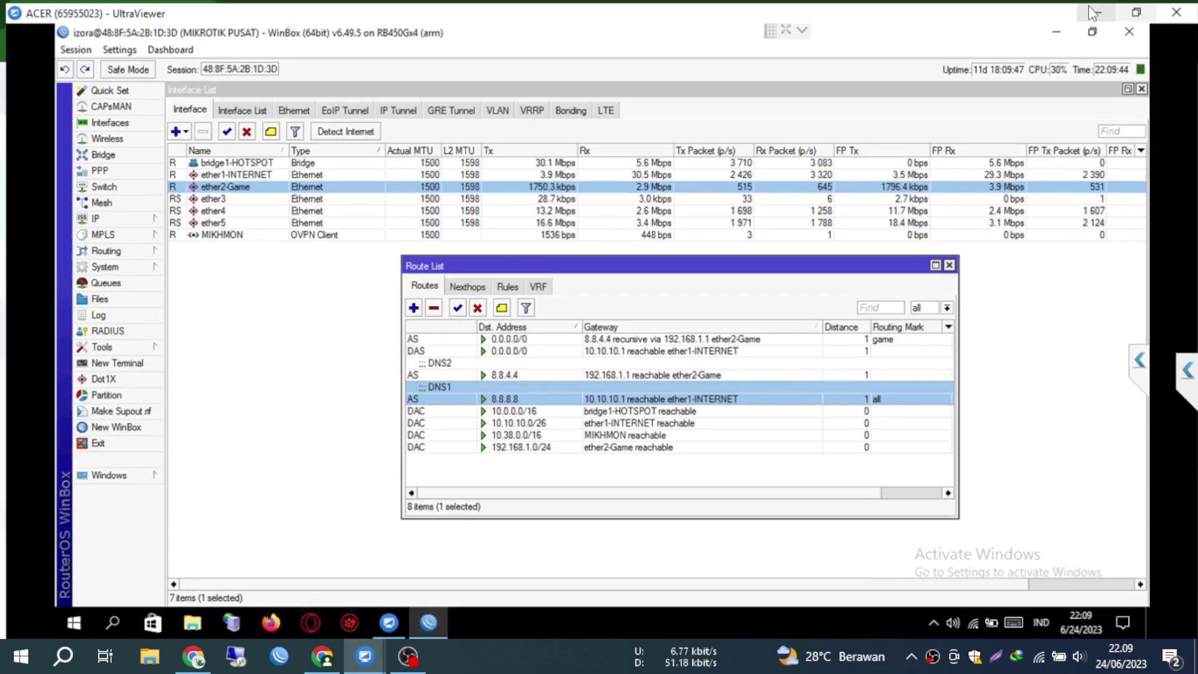
click(510, 285)
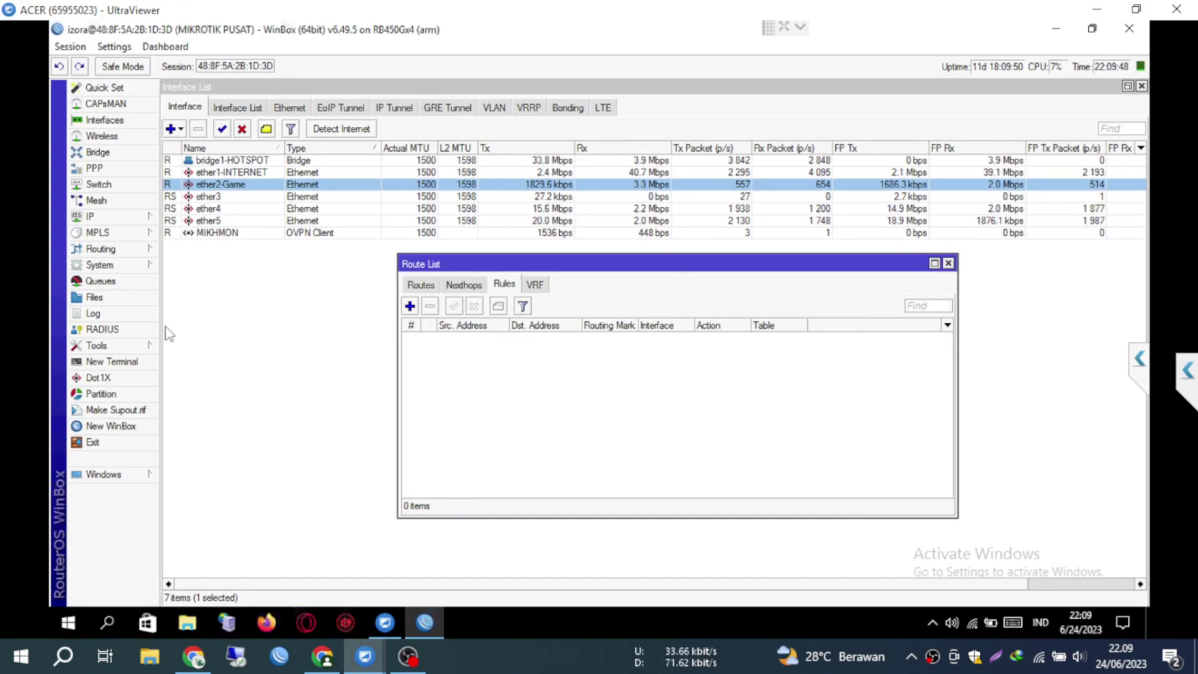
click(126, 347)
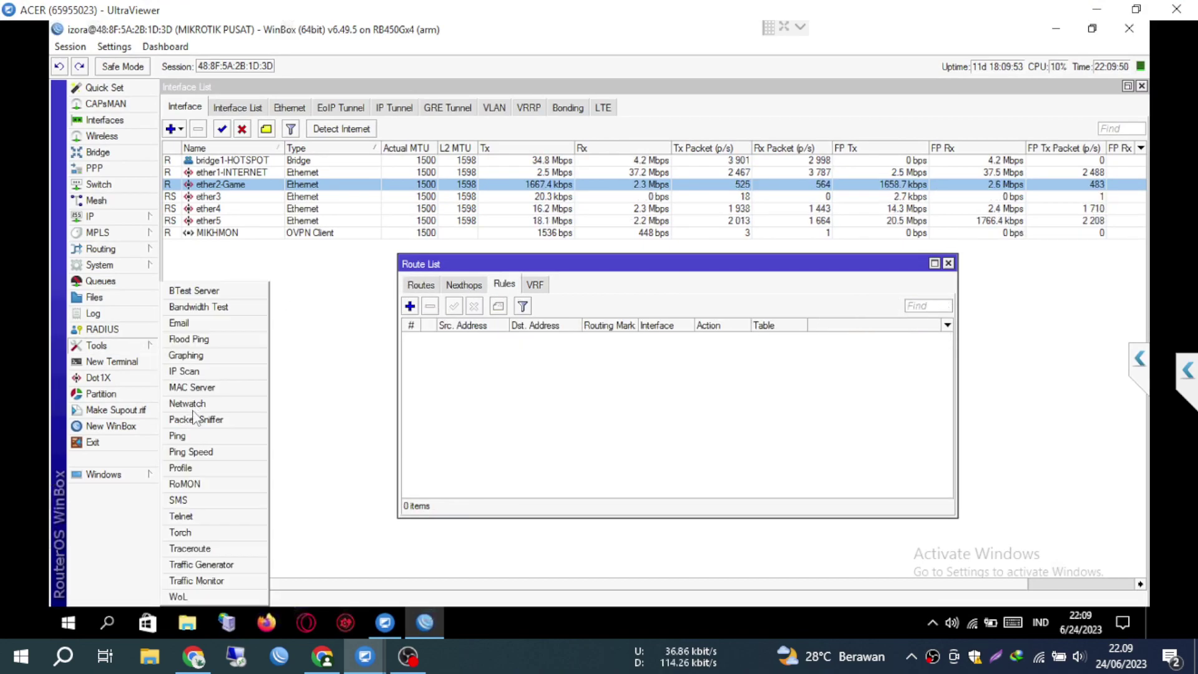
click(194, 435)
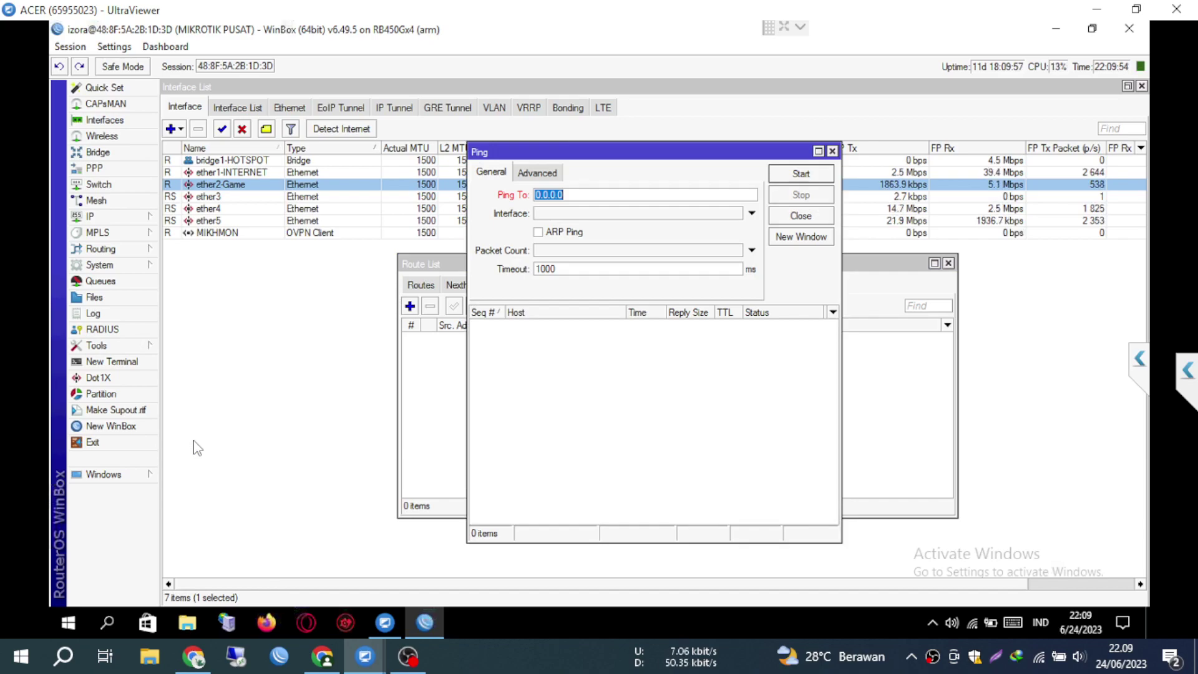
text(9.9.9.9)
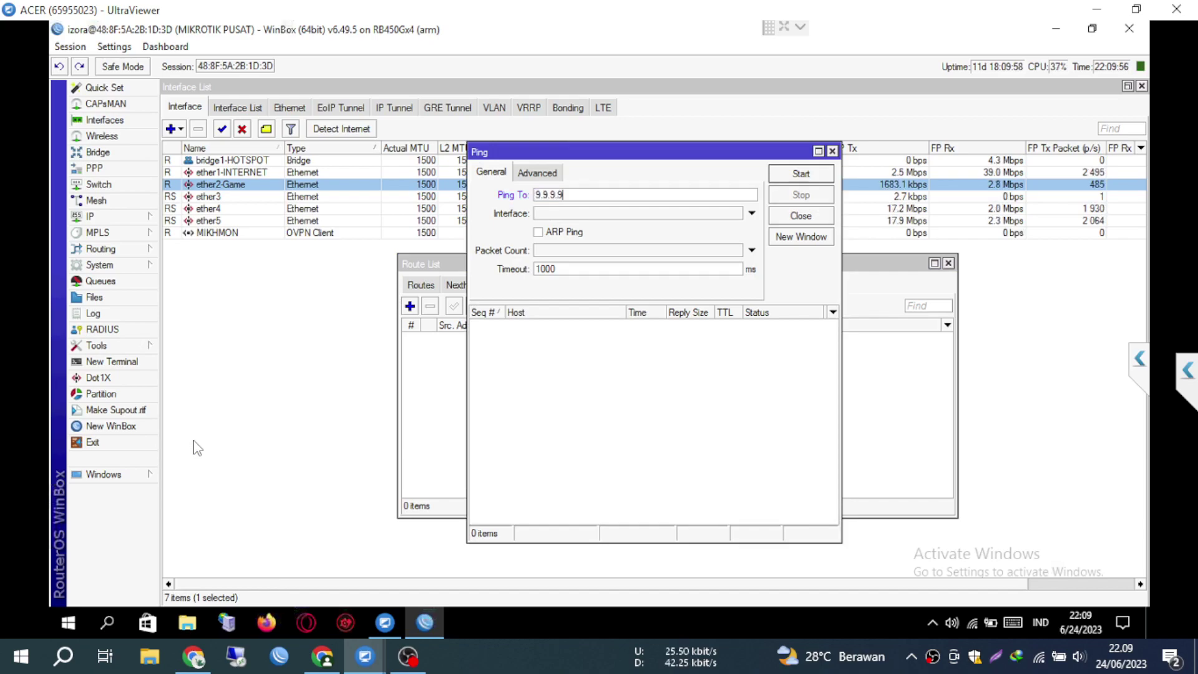
key(Return)
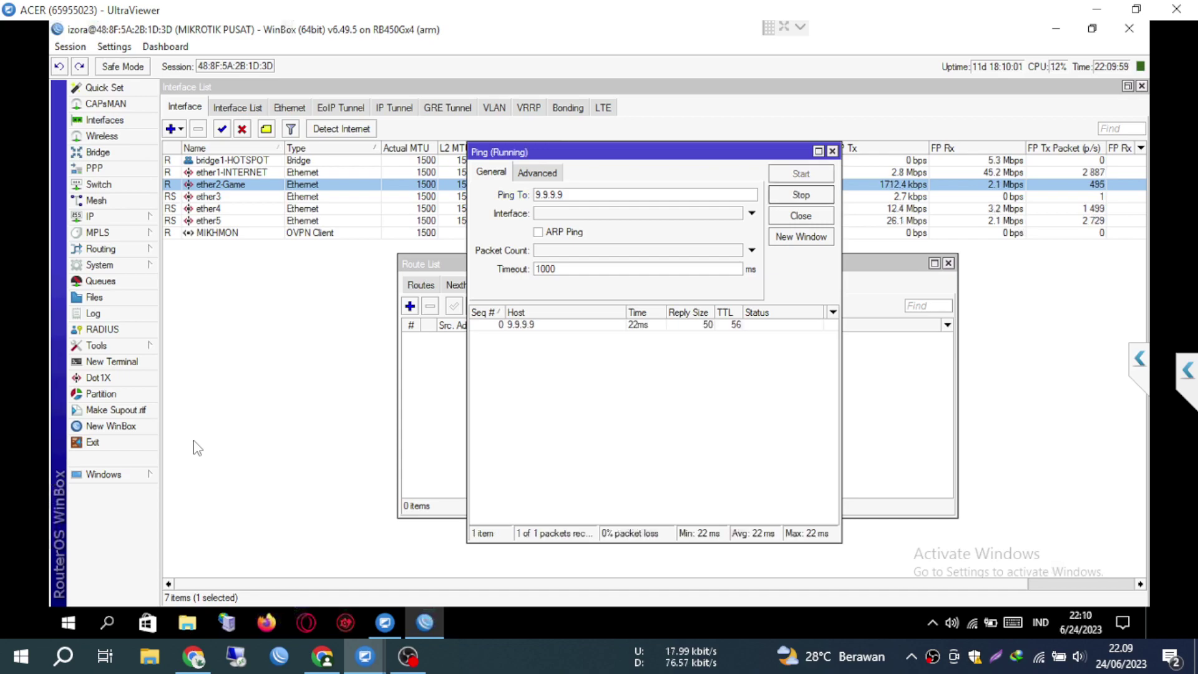
drag(483, 153, 765, 198)
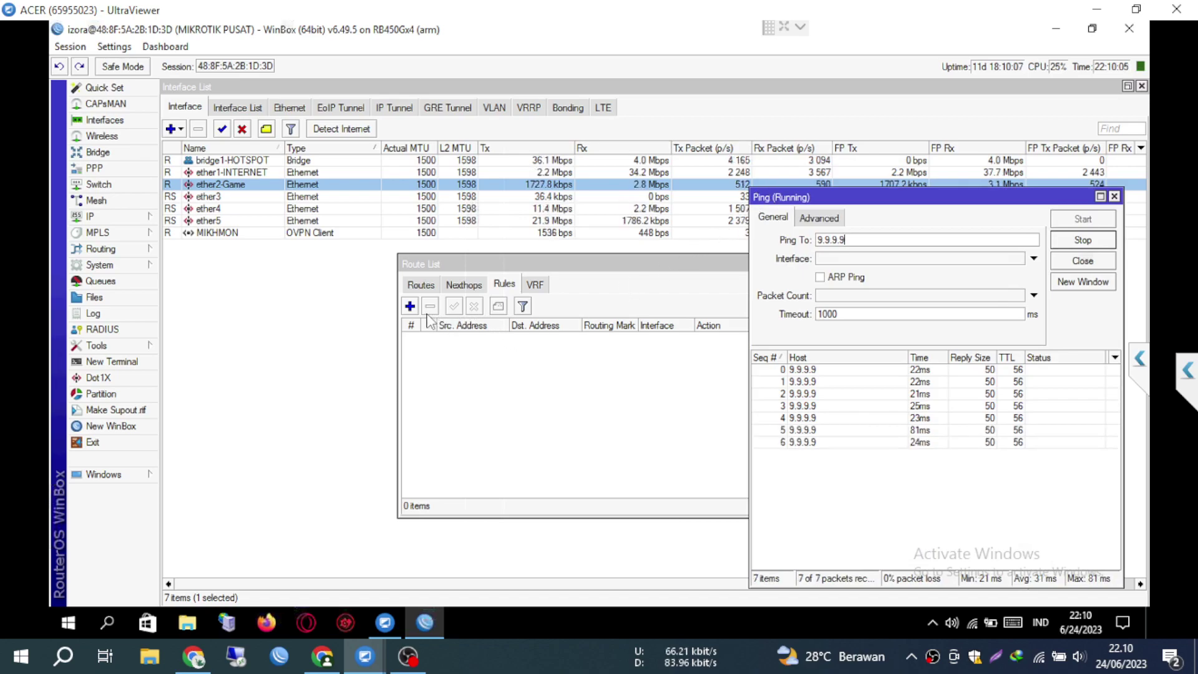
Add a policy routing rule for destination 9.9.9.9 with action lookup only in table and table FLv
click(410, 306)
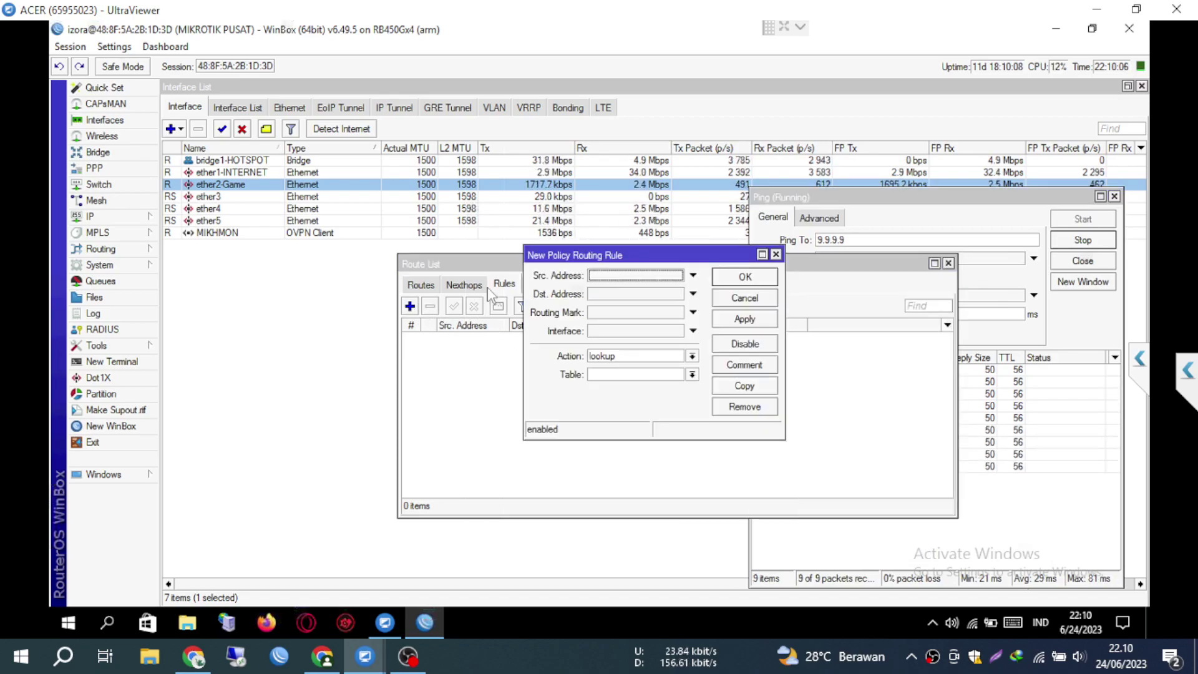
click(618, 295)
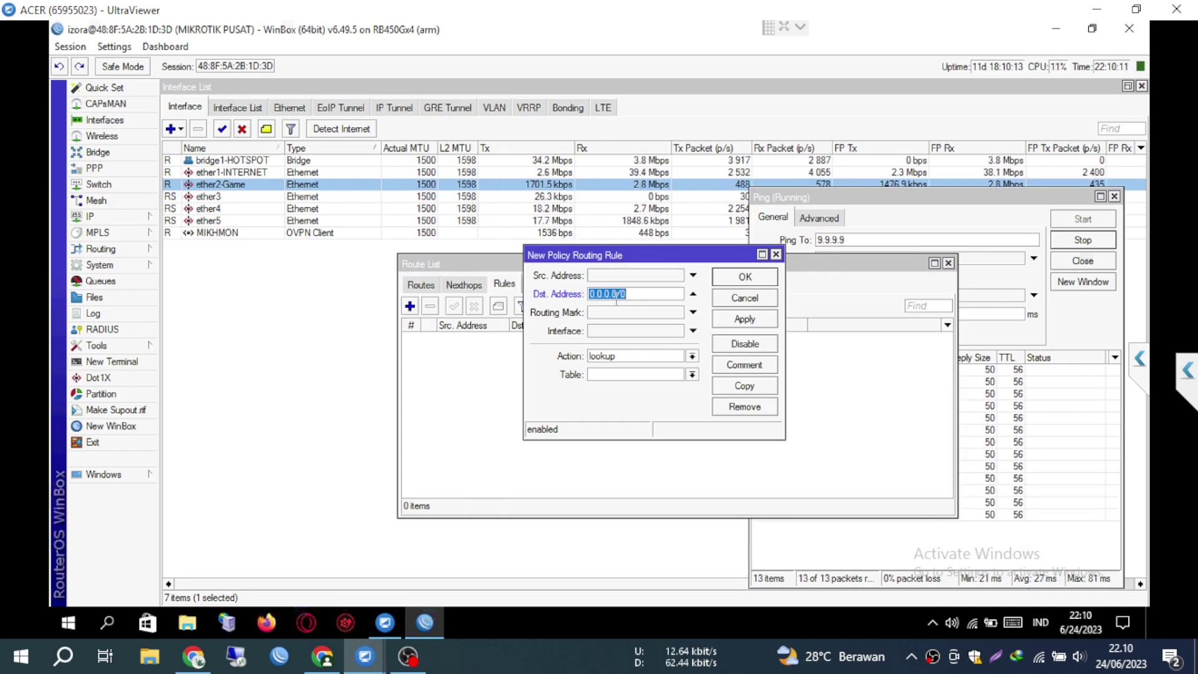
text(9.9.9.9)
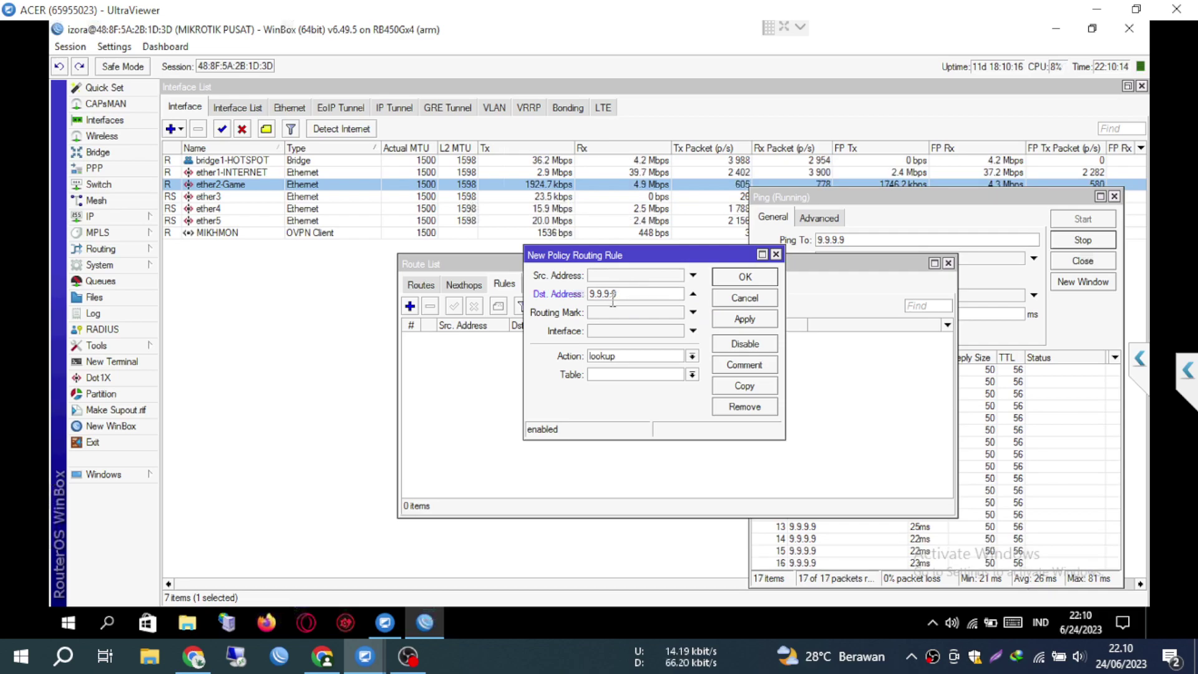
click(692, 356)
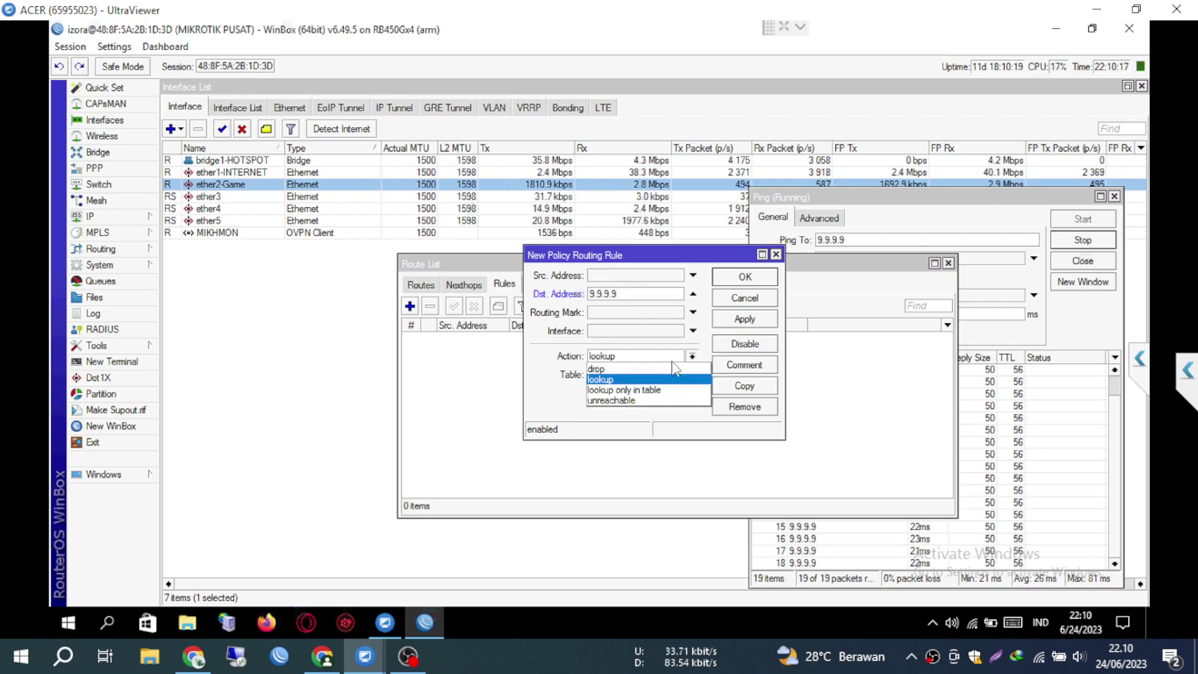
click(624, 389)
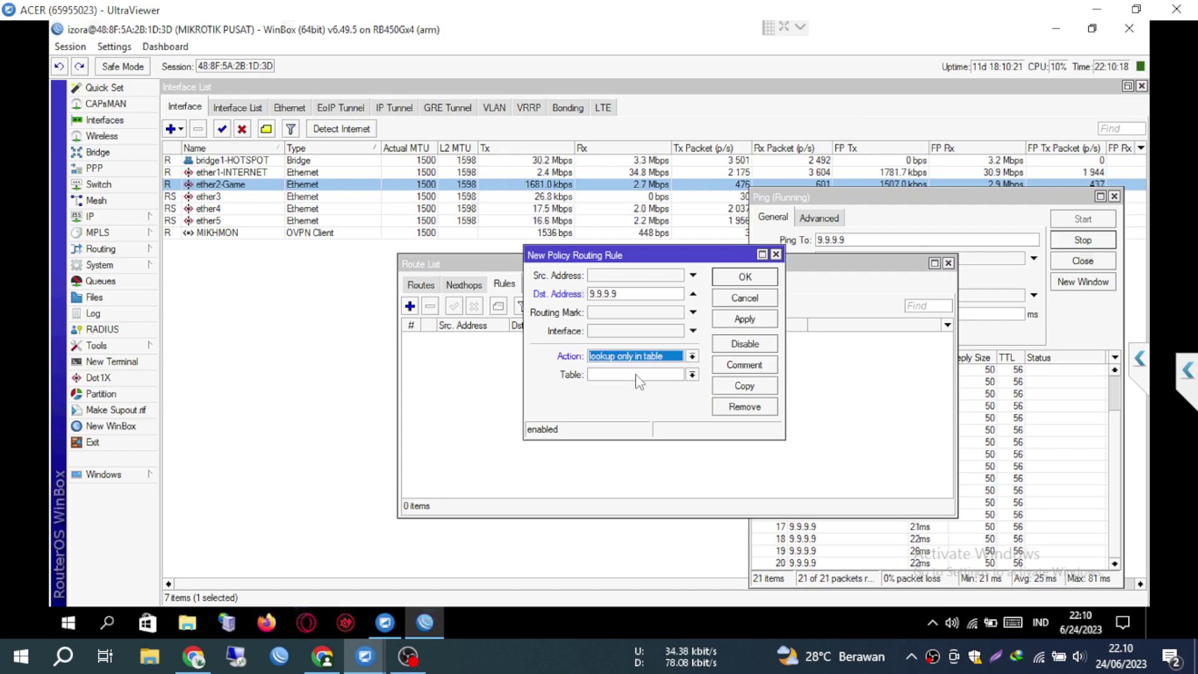
click(637, 375)
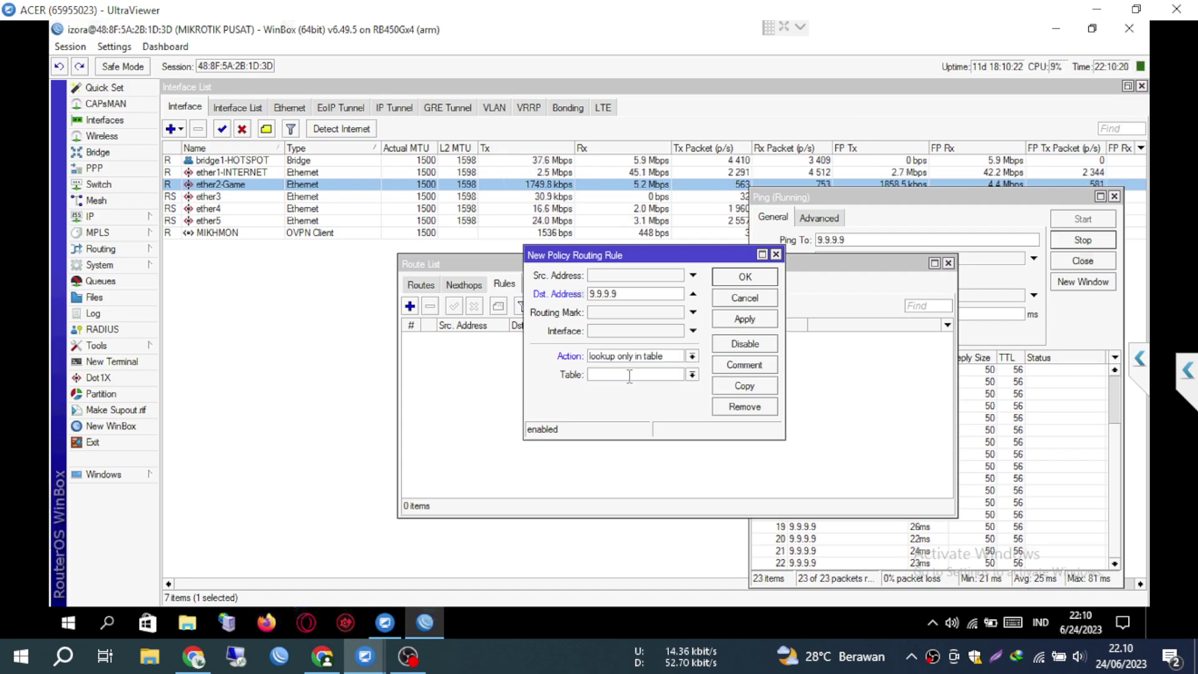
text(FL)
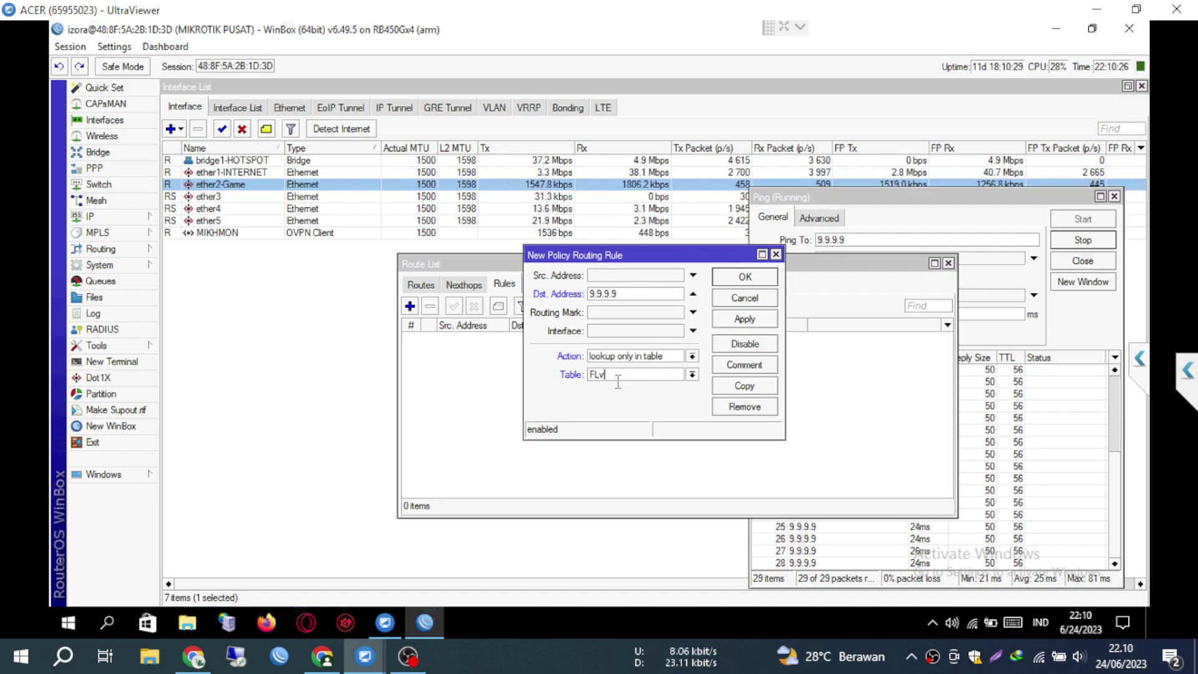
text(v)
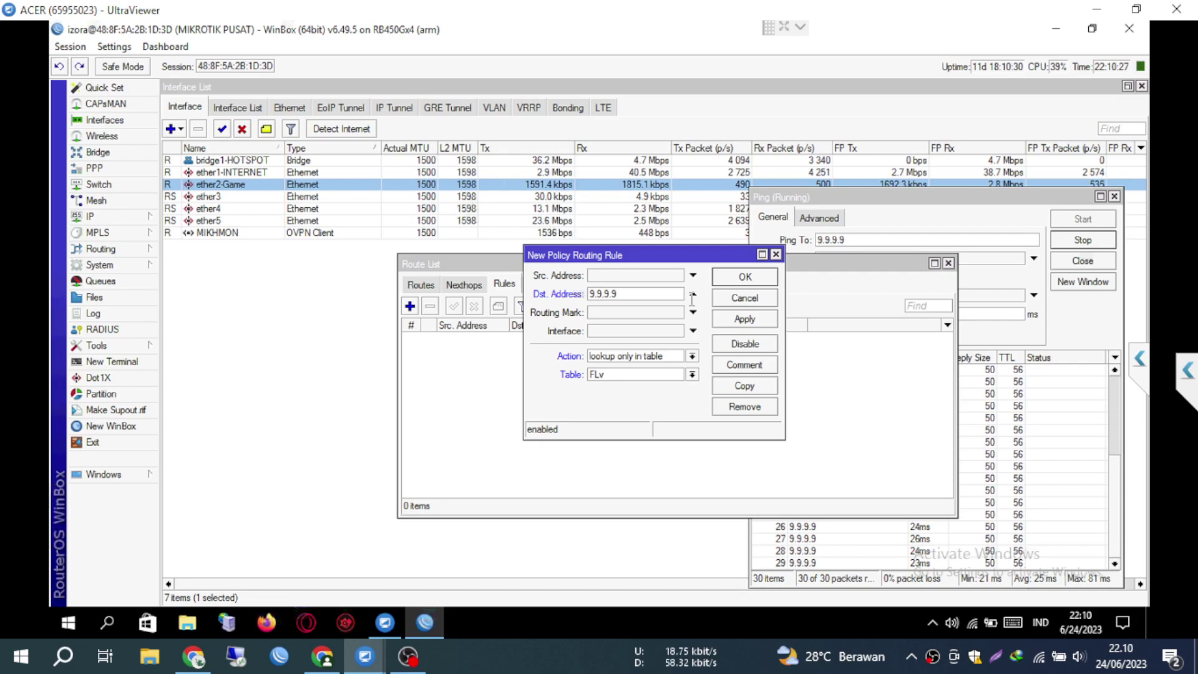
click(749, 320)
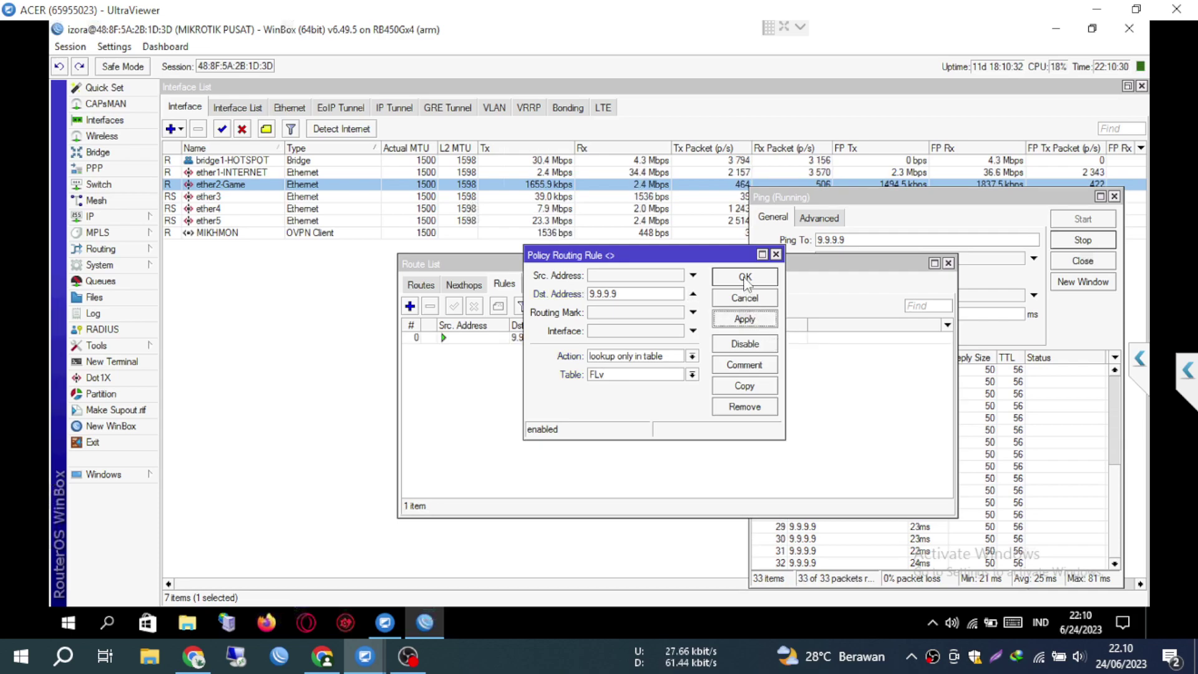
click(745, 278)
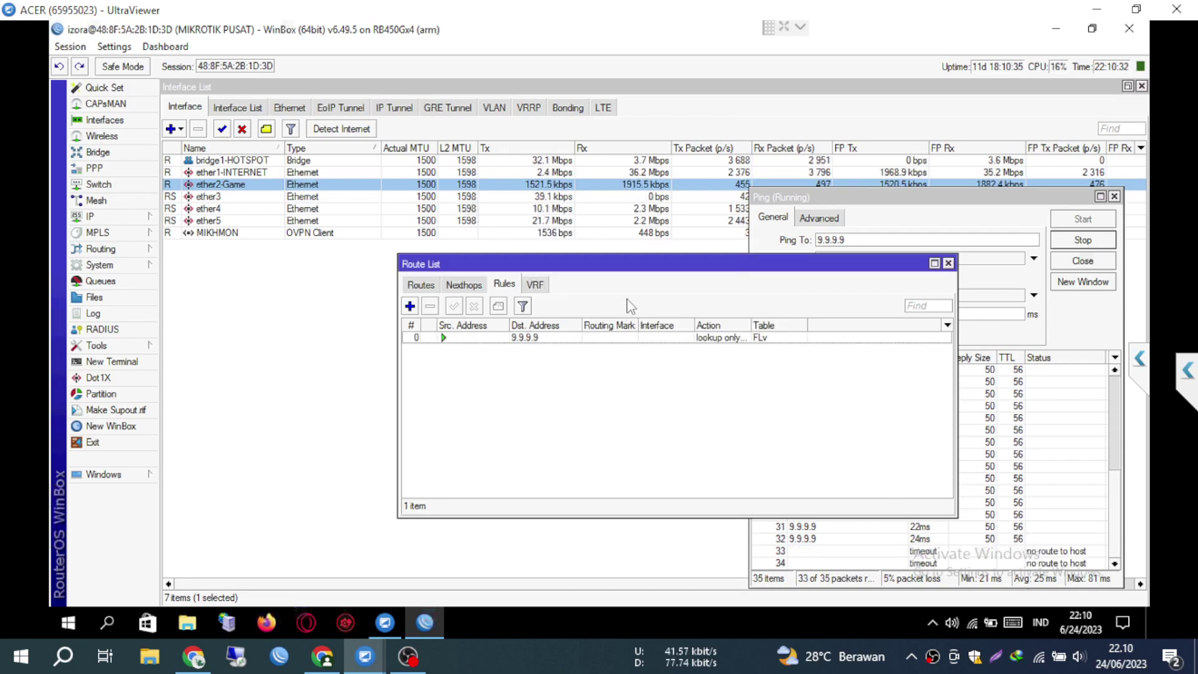
Copy the dynamic default route via 10.10.10.1 into a new route with gateway check ping and routing mark FLv
drag(600, 266, 357, 287)
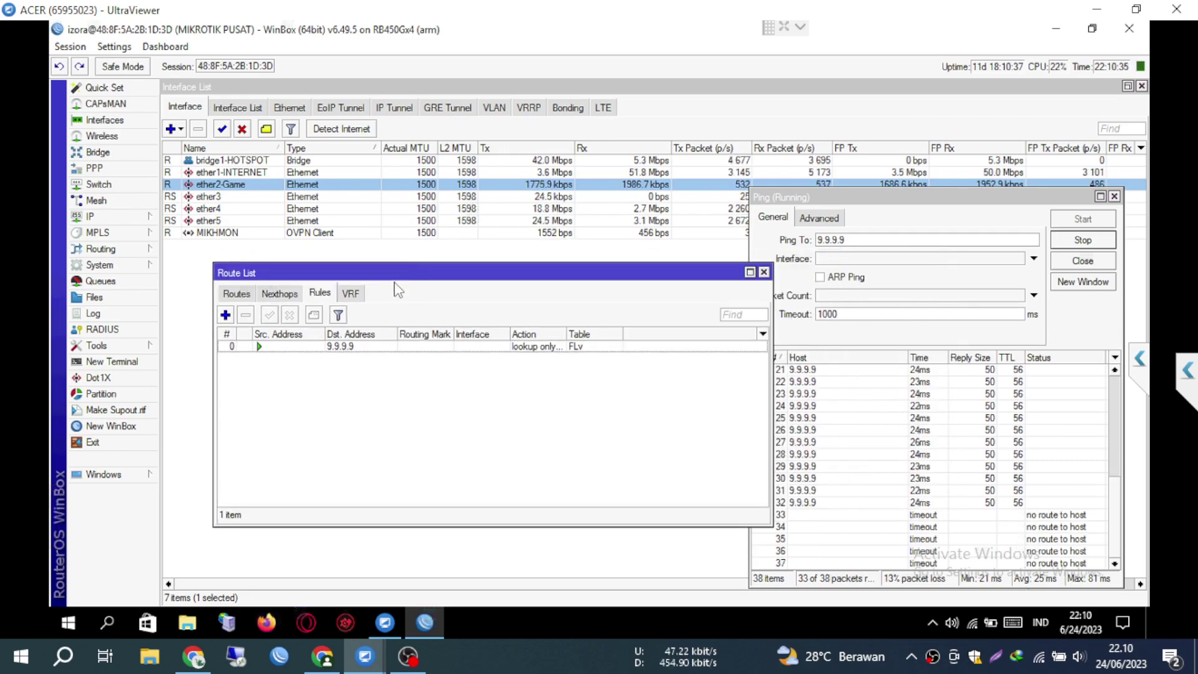
click(238, 294)
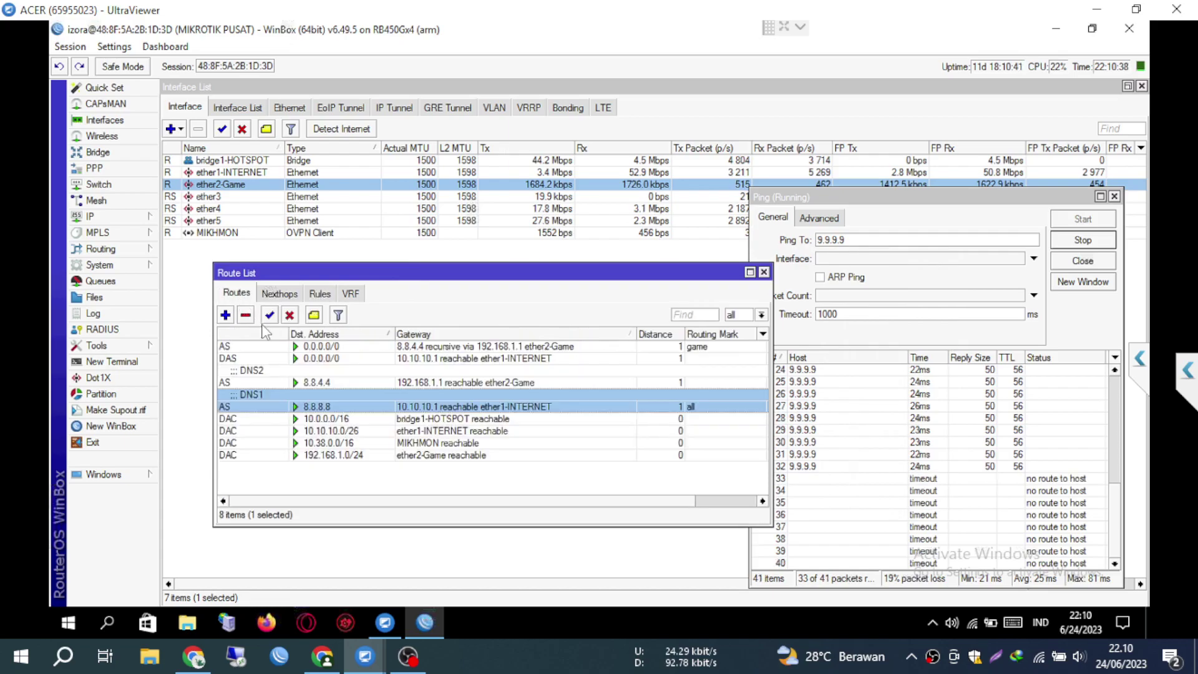
double_click(299, 359)
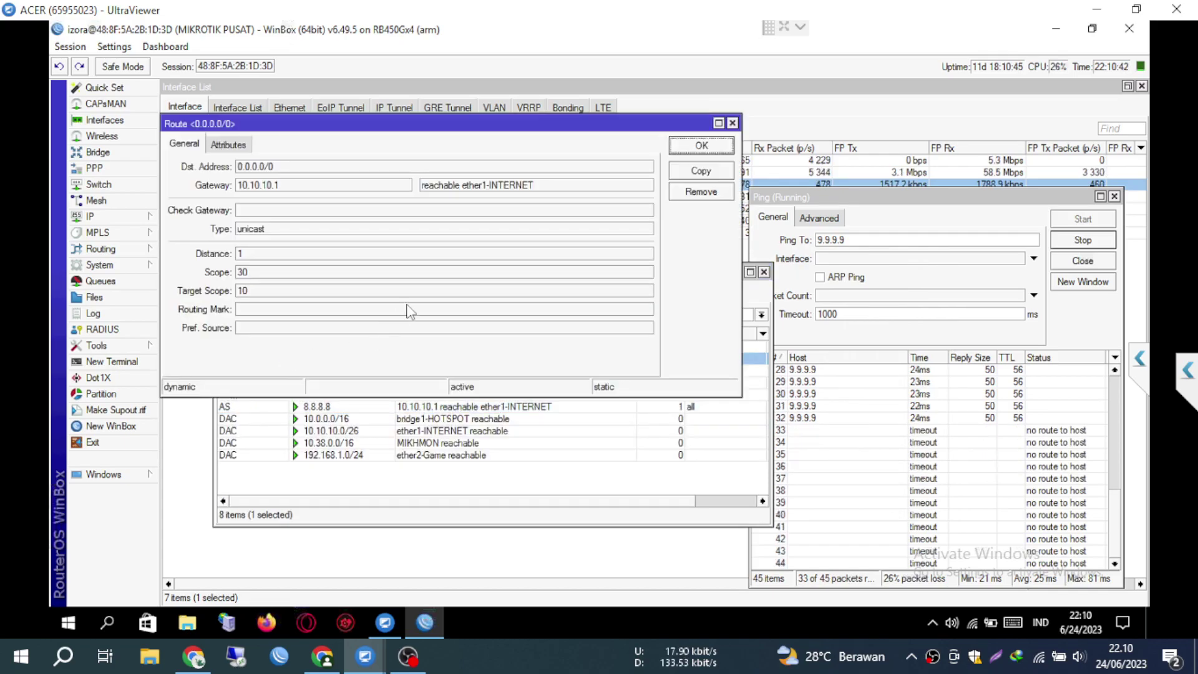
click(698, 171)
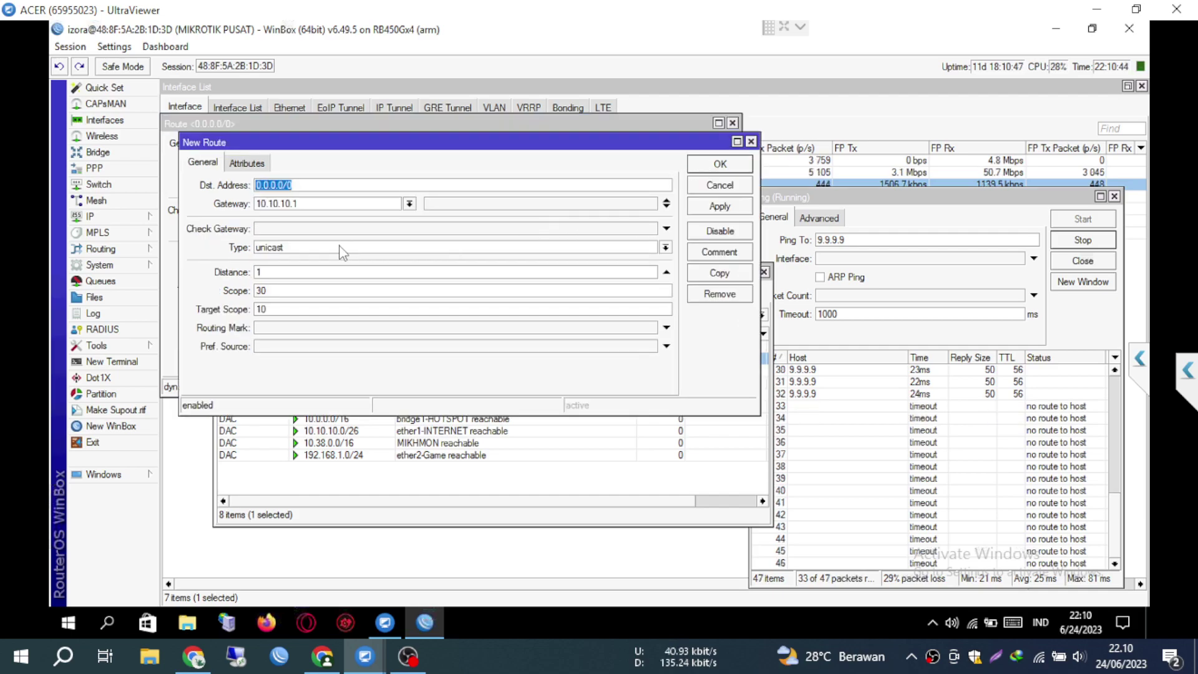
click(331, 228)
click(437, 328)
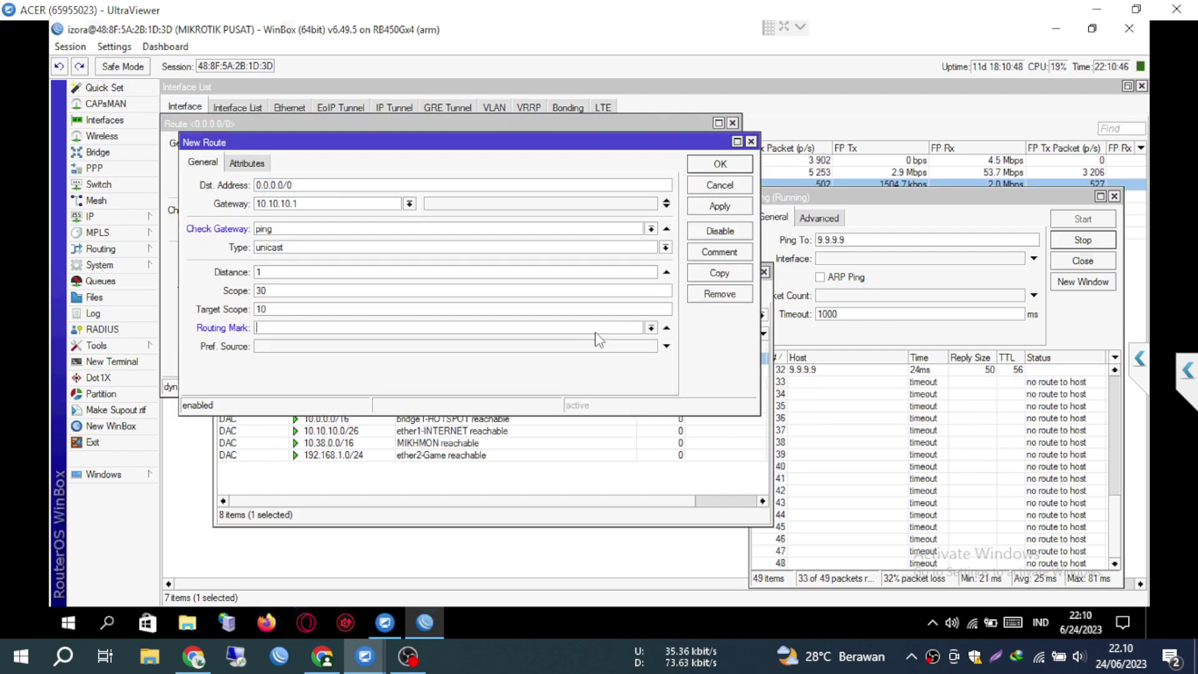
click(651, 327)
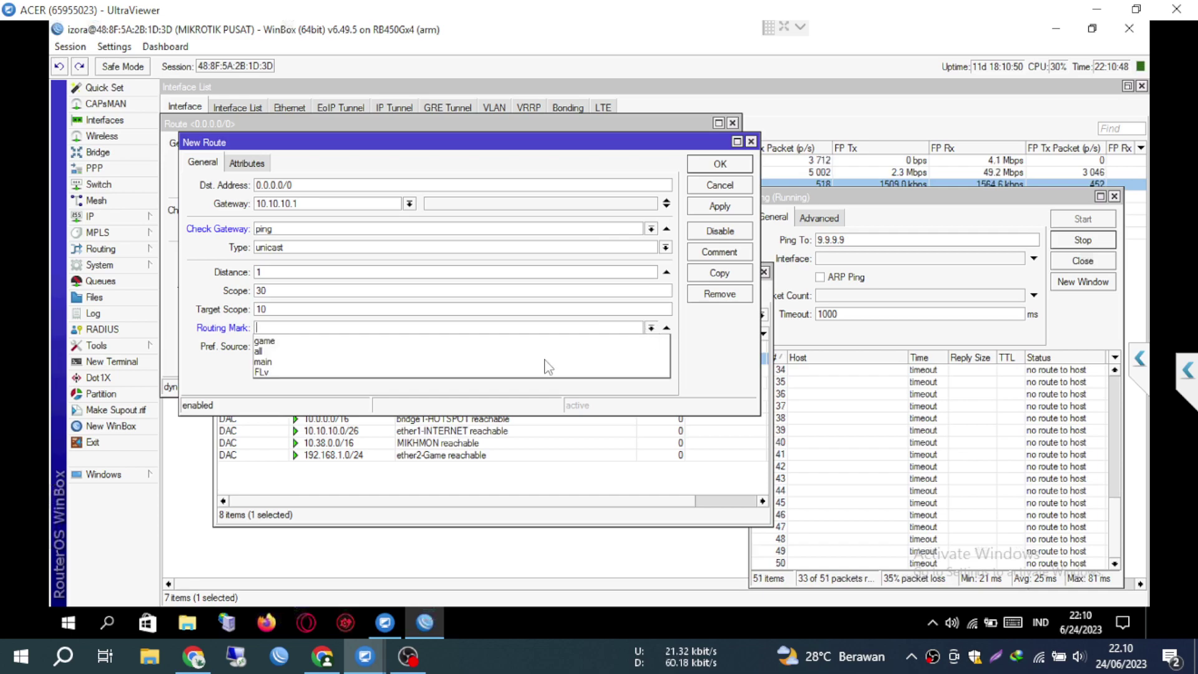
click(411, 373)
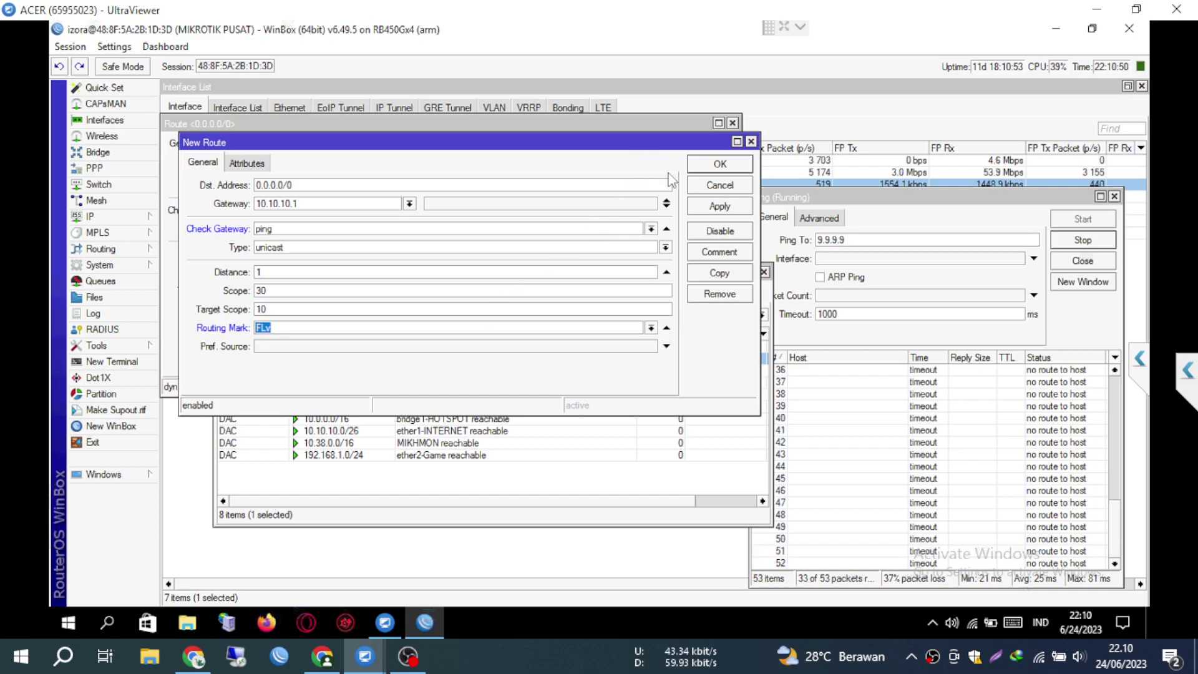
click(708, 165)
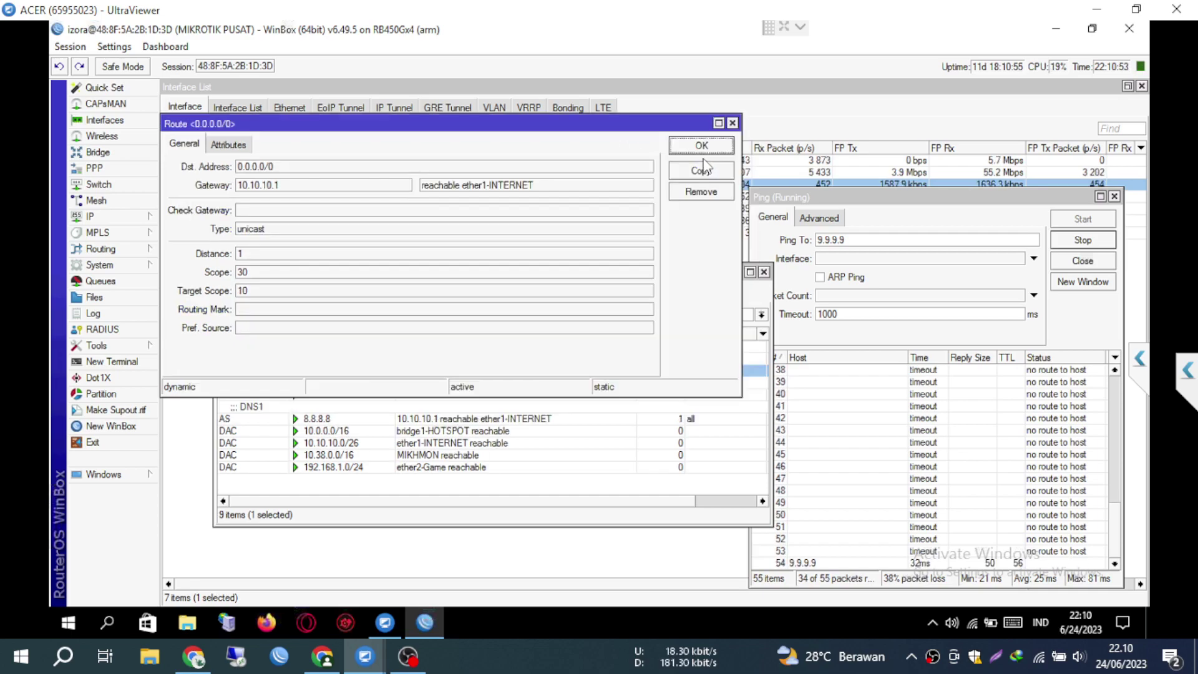
key(Escape)
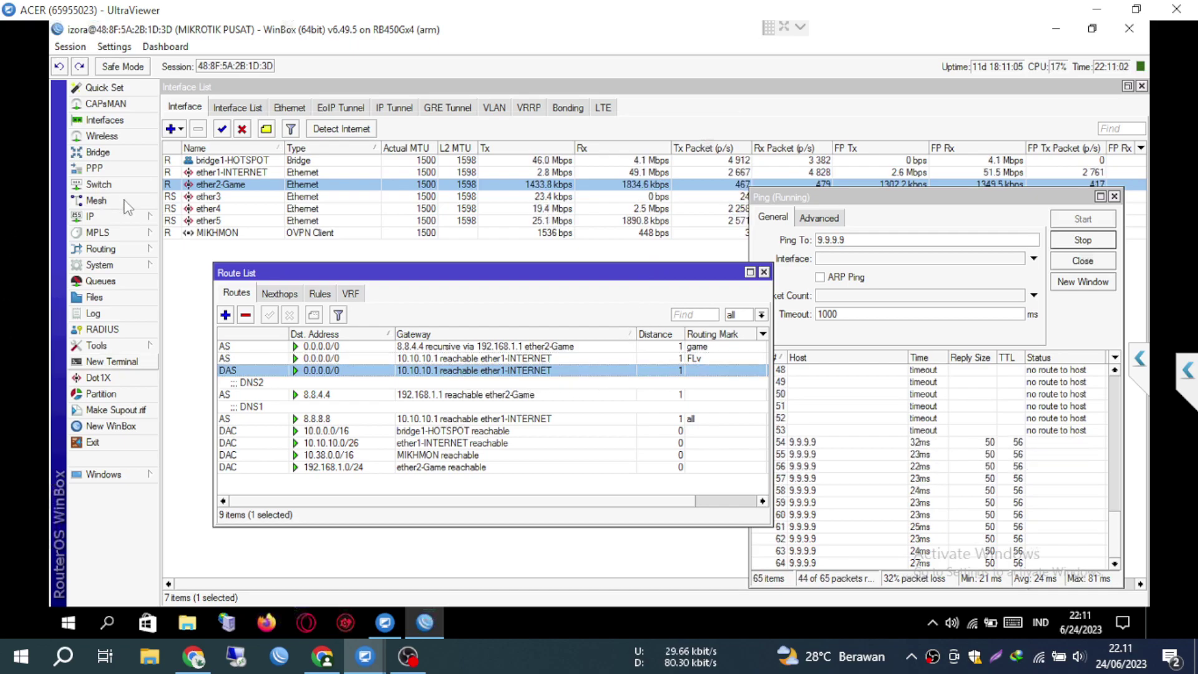
Open the DHCP client entry for ether1-INTERNET and choose no for Add Default Route
mouse_move(123, 221)
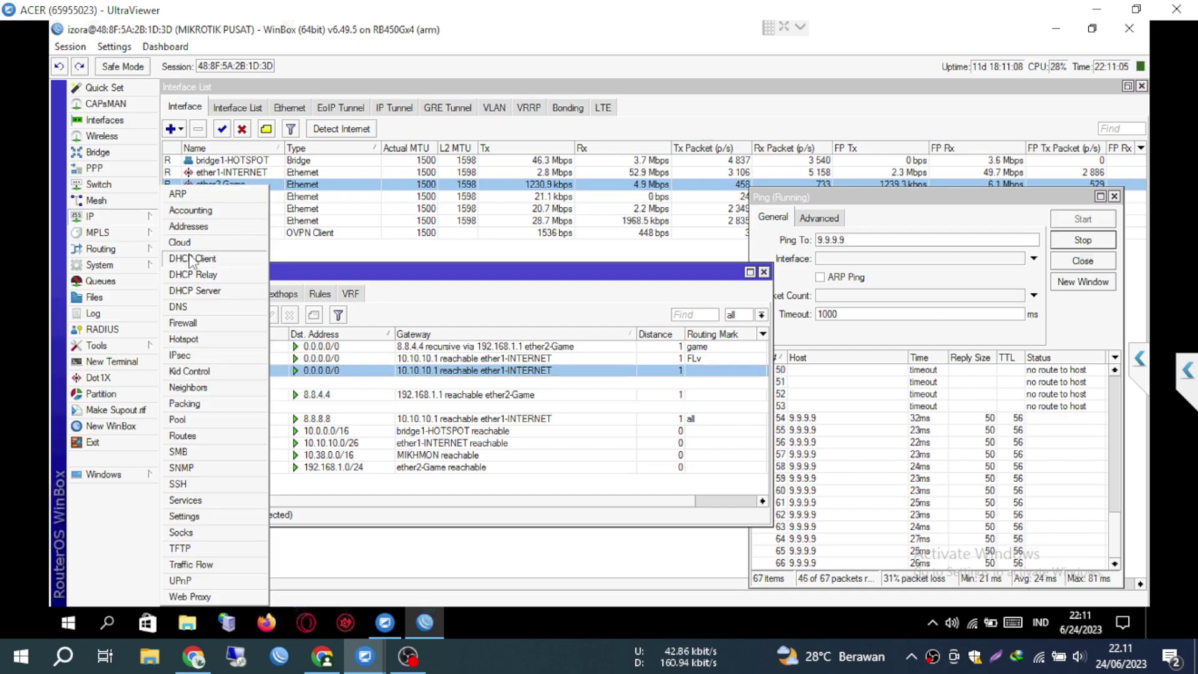
click(206, 258)
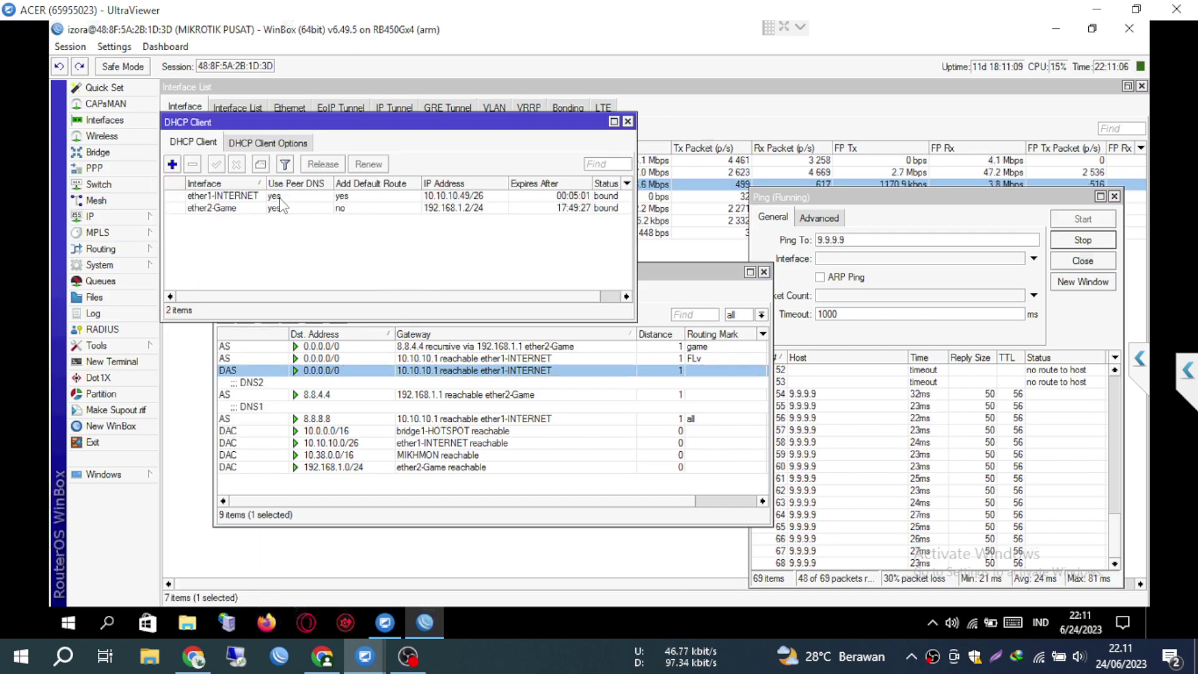
double_click(281, 197)
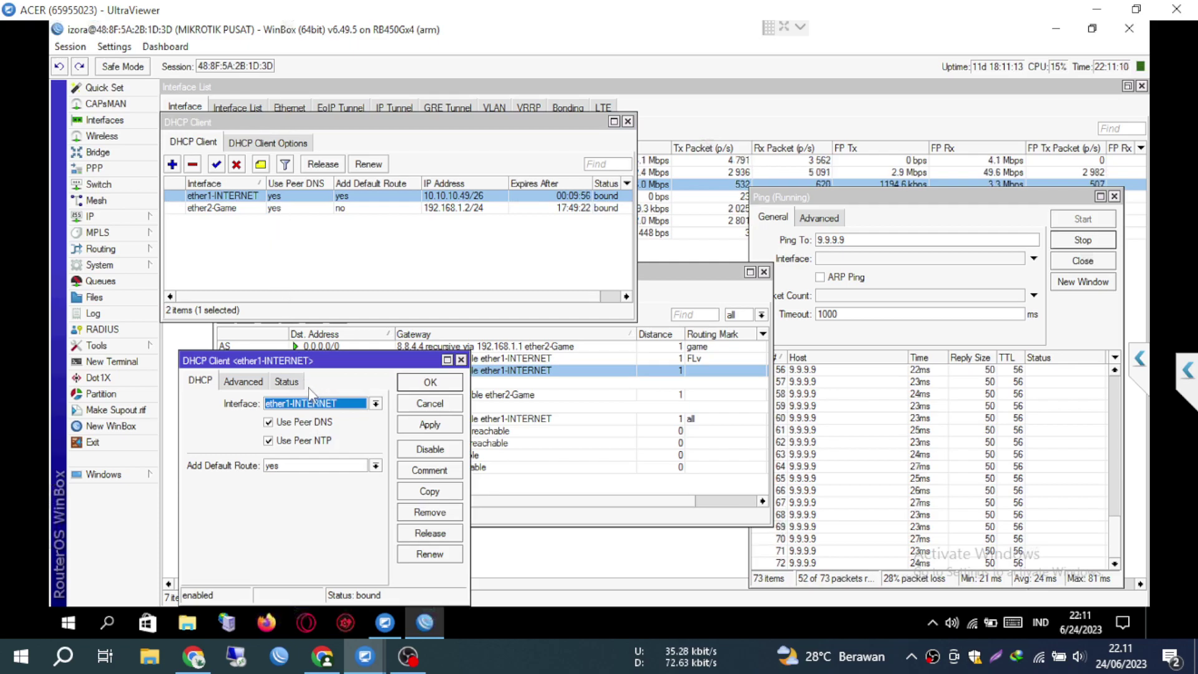
click(305, 466)
click(297, 479)
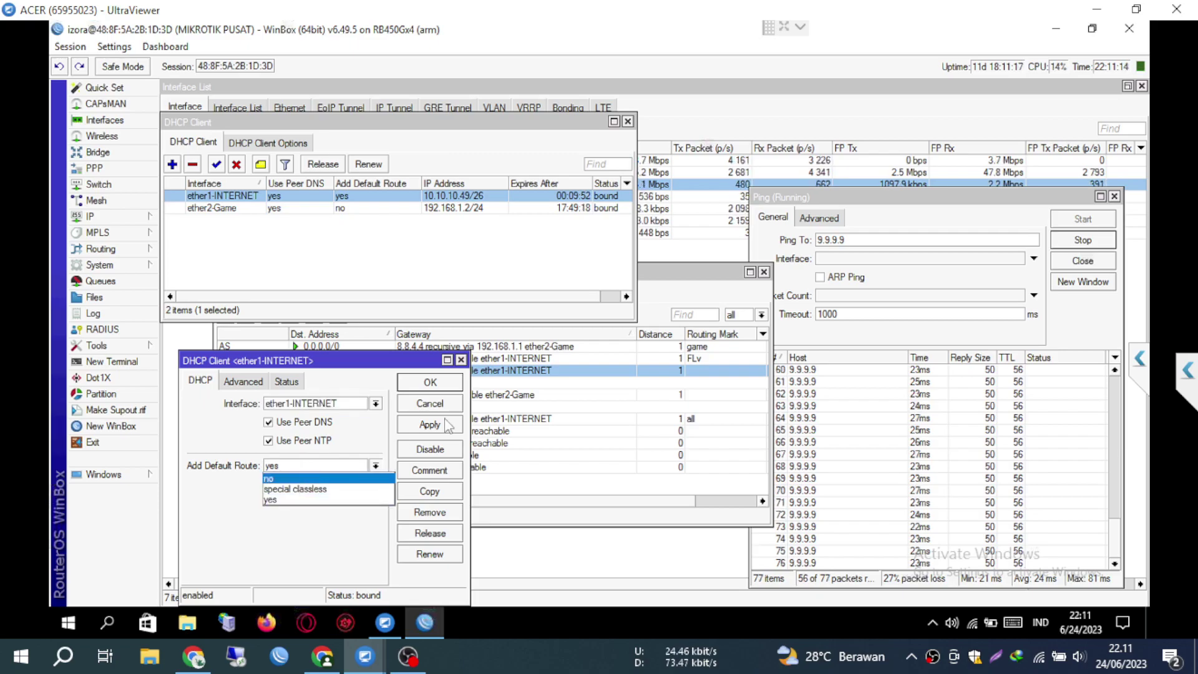
Copy the dynamic default route via 10.10.10.1 into an unmarked static route with gateway check ping and the comment Akses
double_click(545, 372)
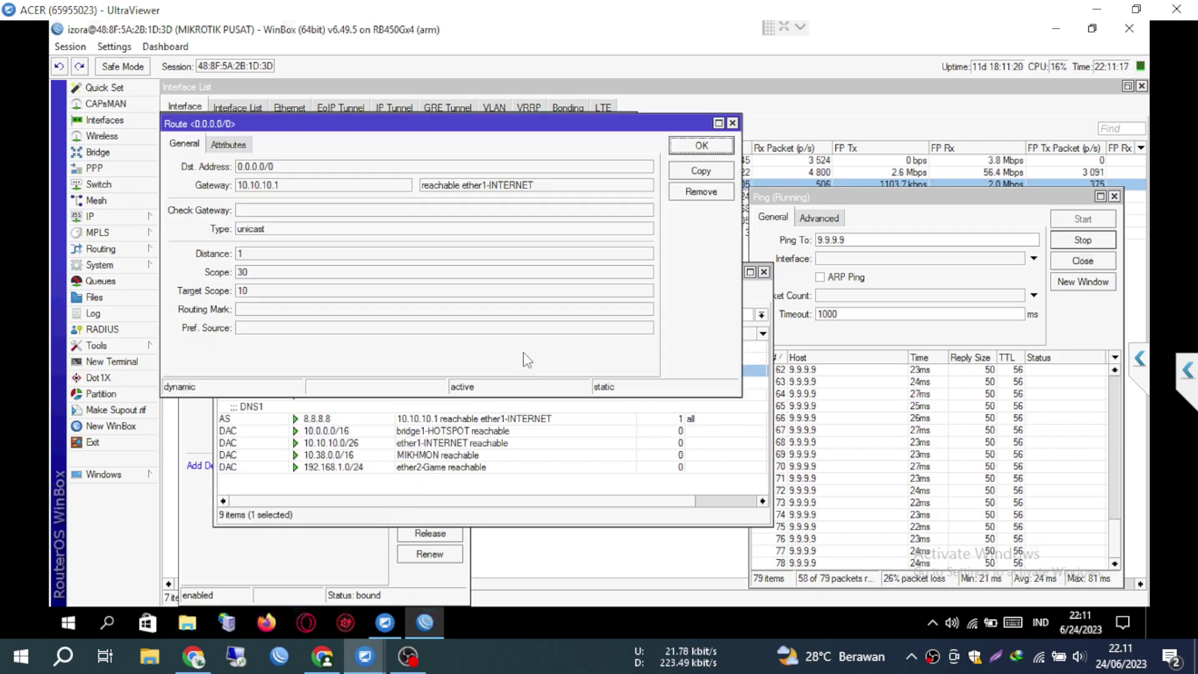
click(685, 176)
click(723, 252)
click(337, 229)
click(472, 245)
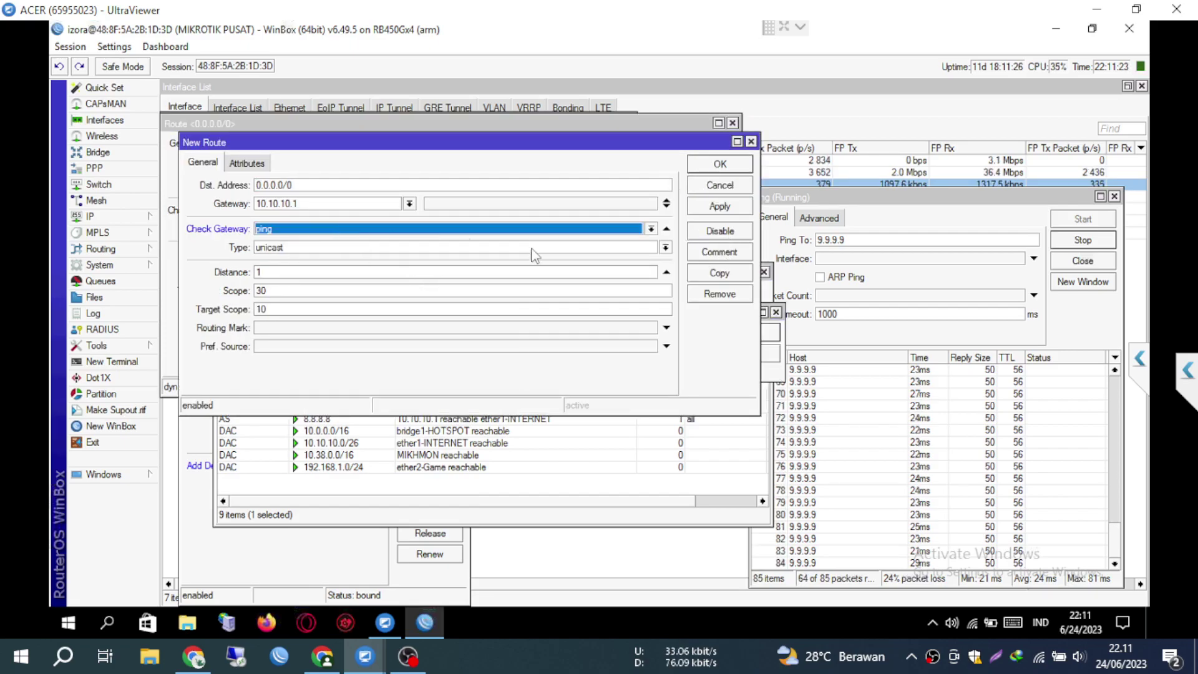
click(780, 342)
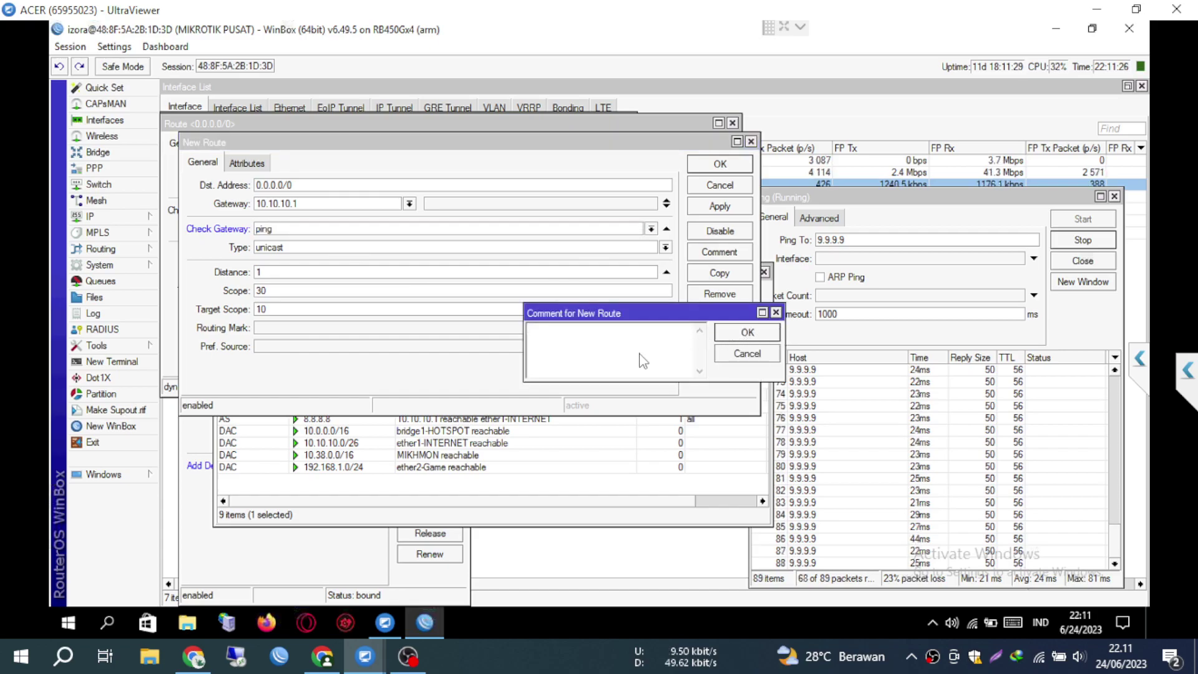
text(Aks)
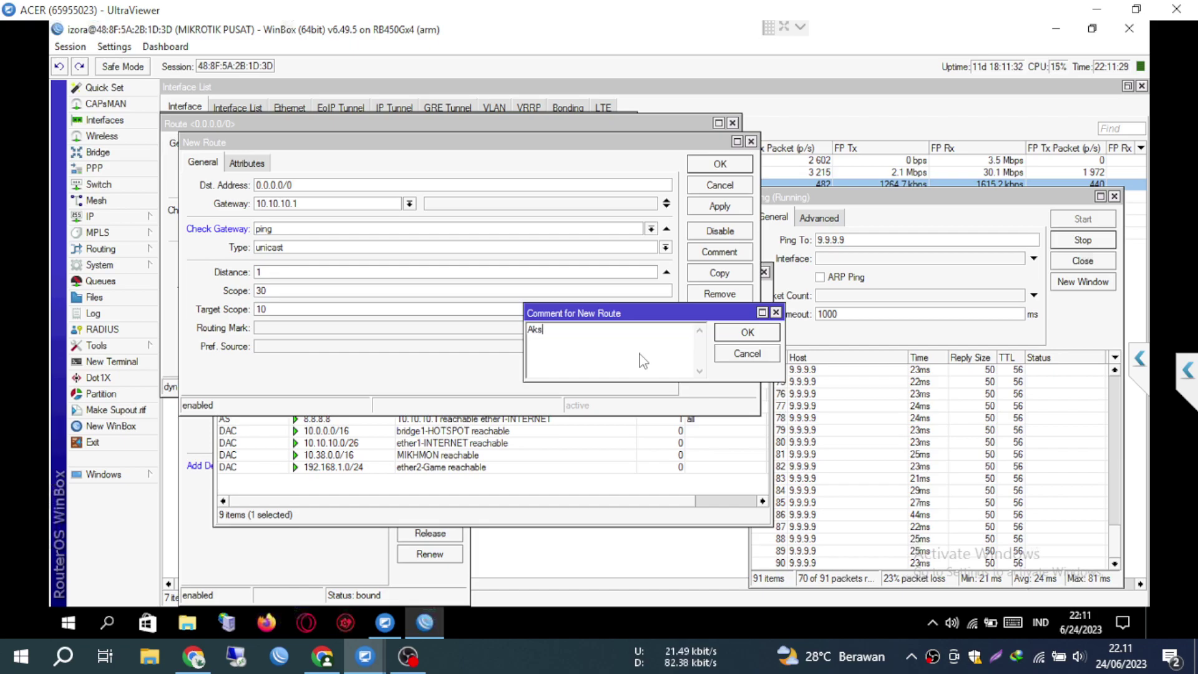
text(es)
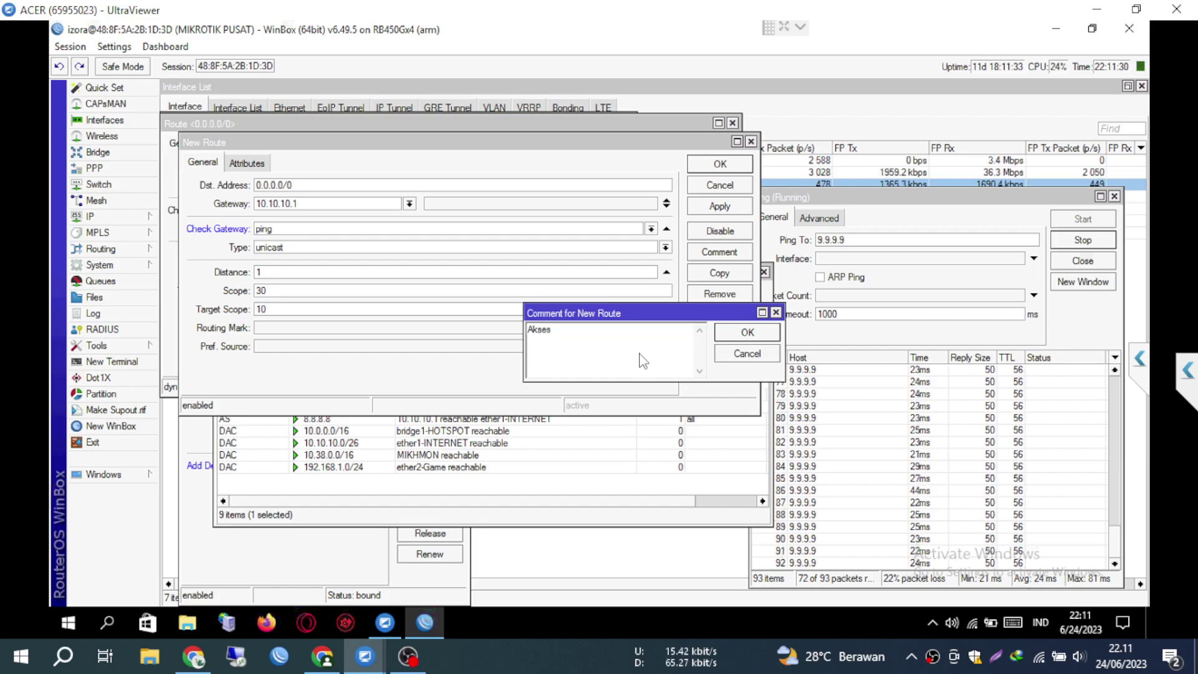
key(Return)
key(Return)
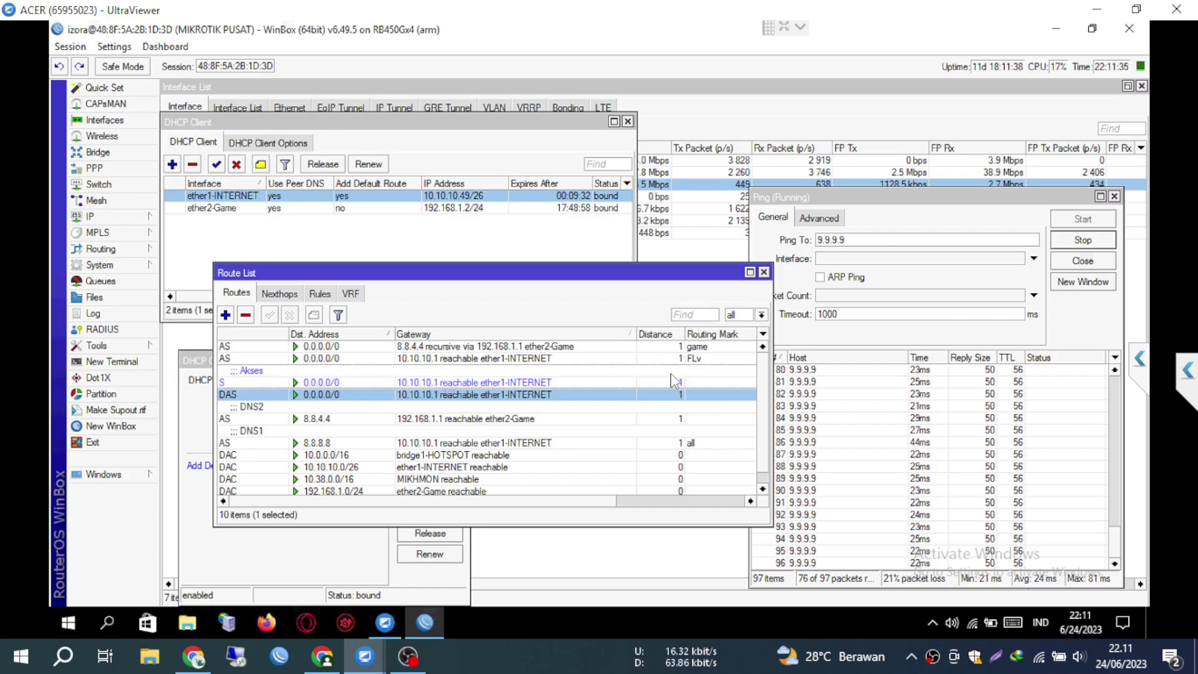
Apply the pending Add Default Route setting on the ether1-INTERNET DHCP client and close its settings
click(261, 384)
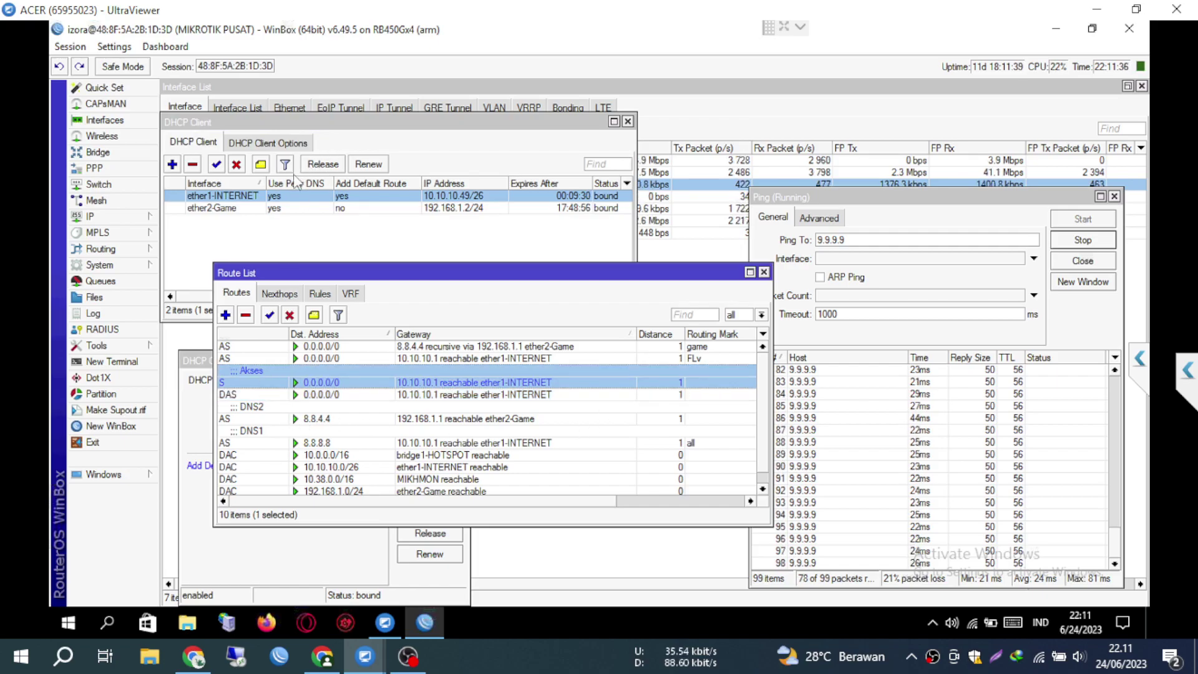
double_click(271, 199)
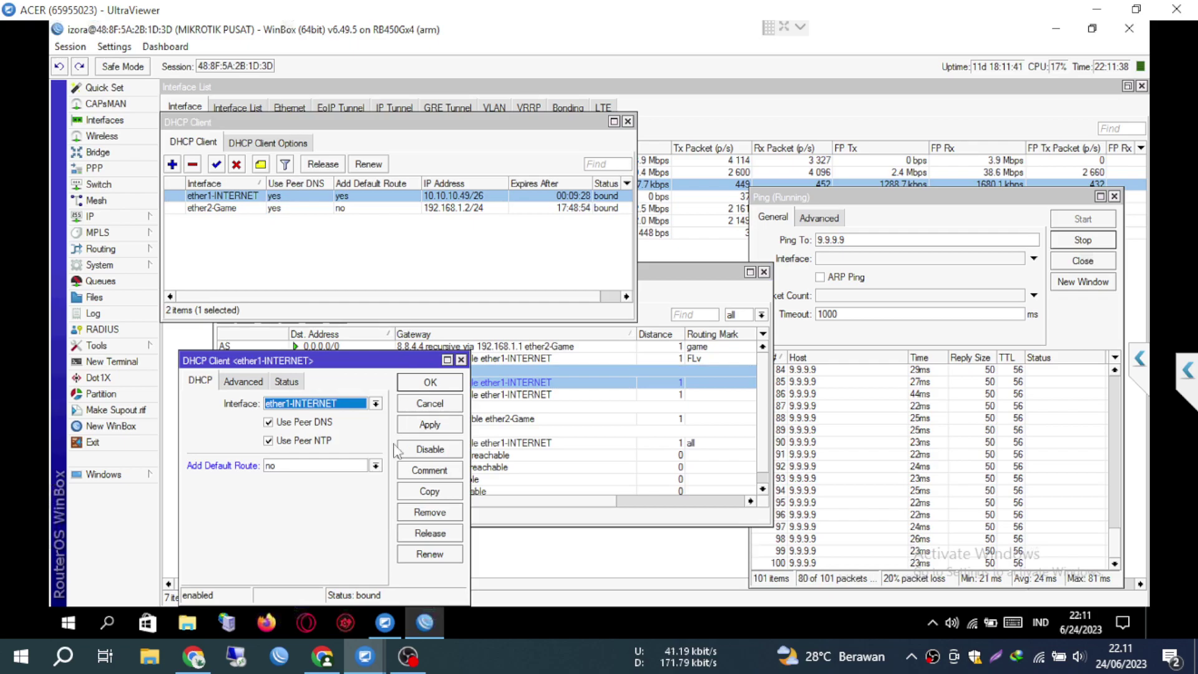
click(412, 425)
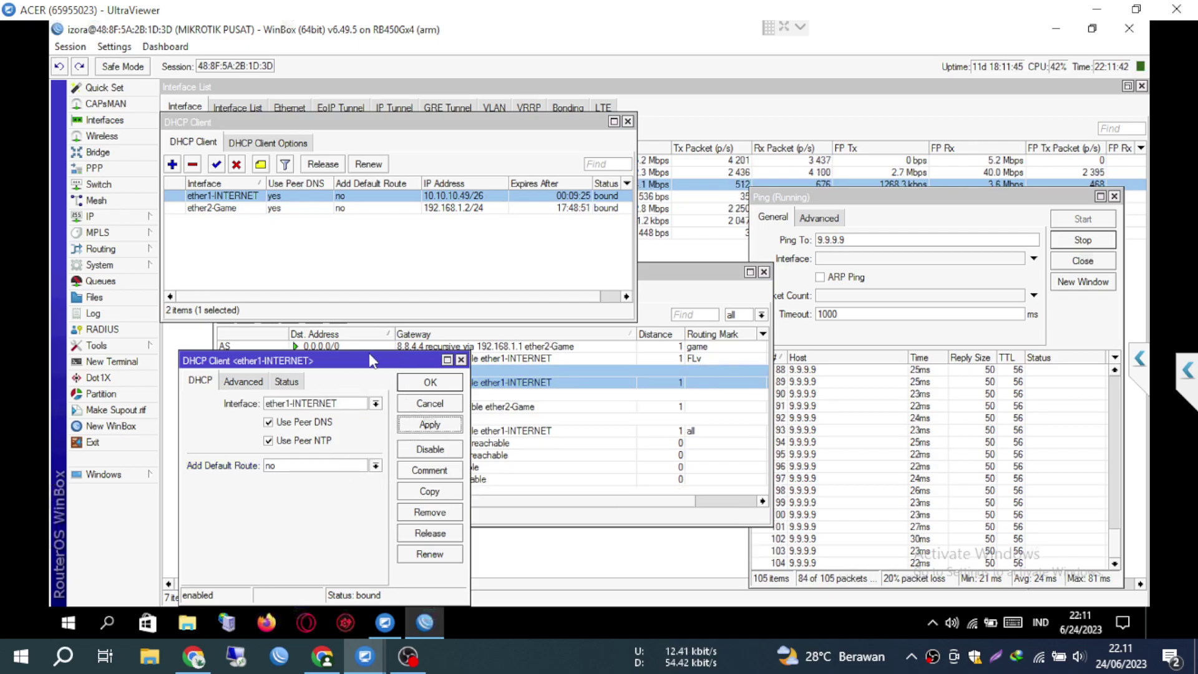
click(404, 383)
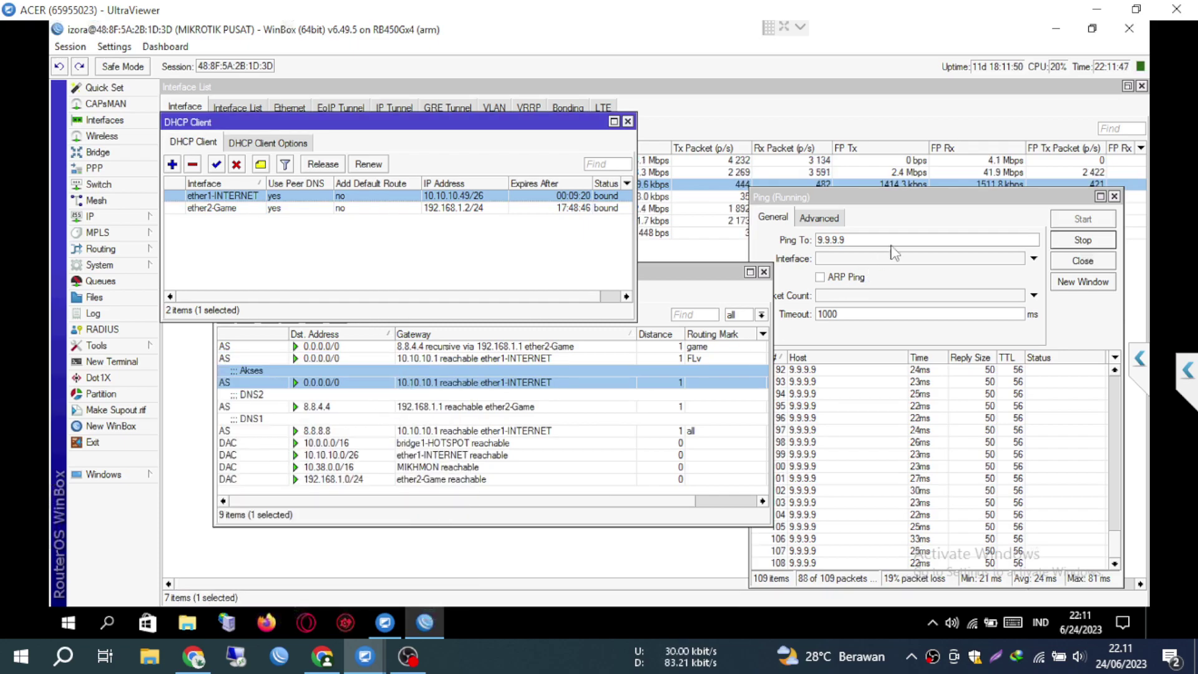
Create a new Netwatch entry for host 9.9.9.9 with an interval of 00:00:05
drag(852, 203, 861, 203)
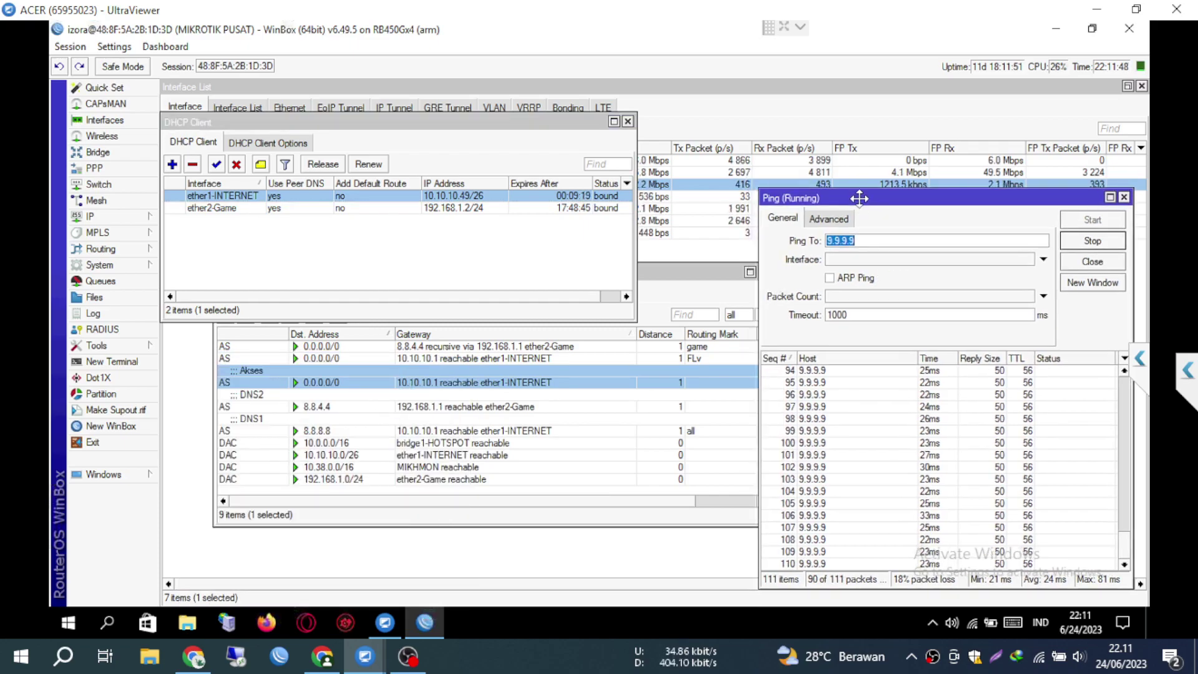
click(112, 345)
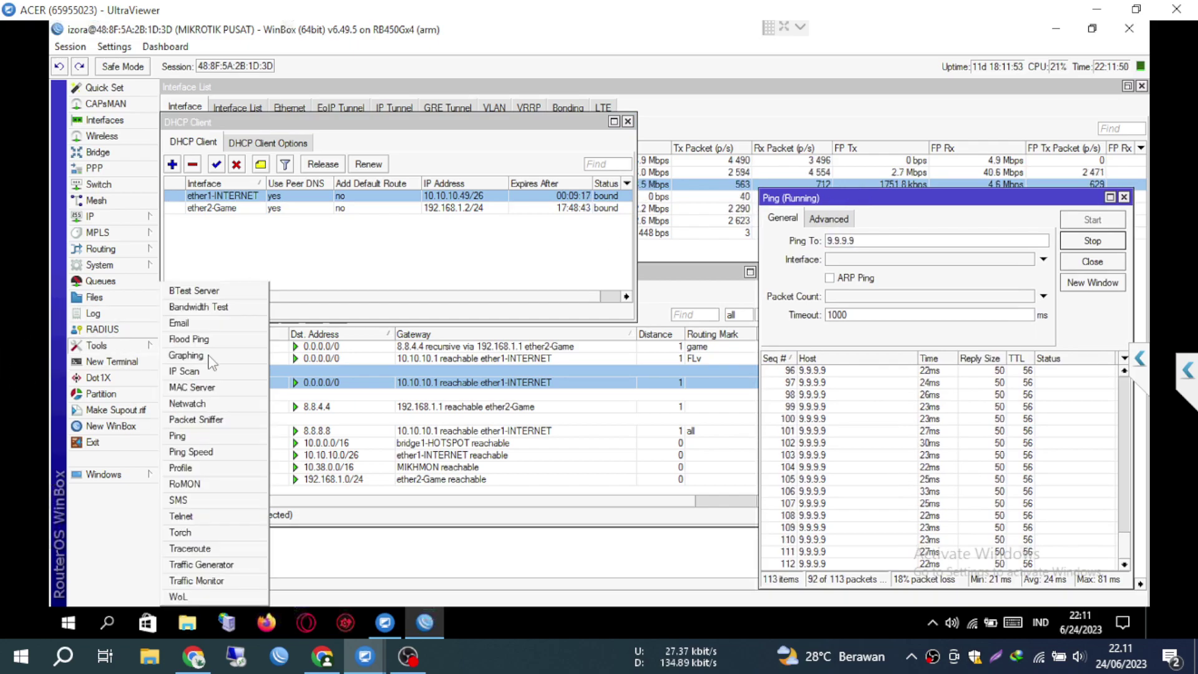
click(217, 404)
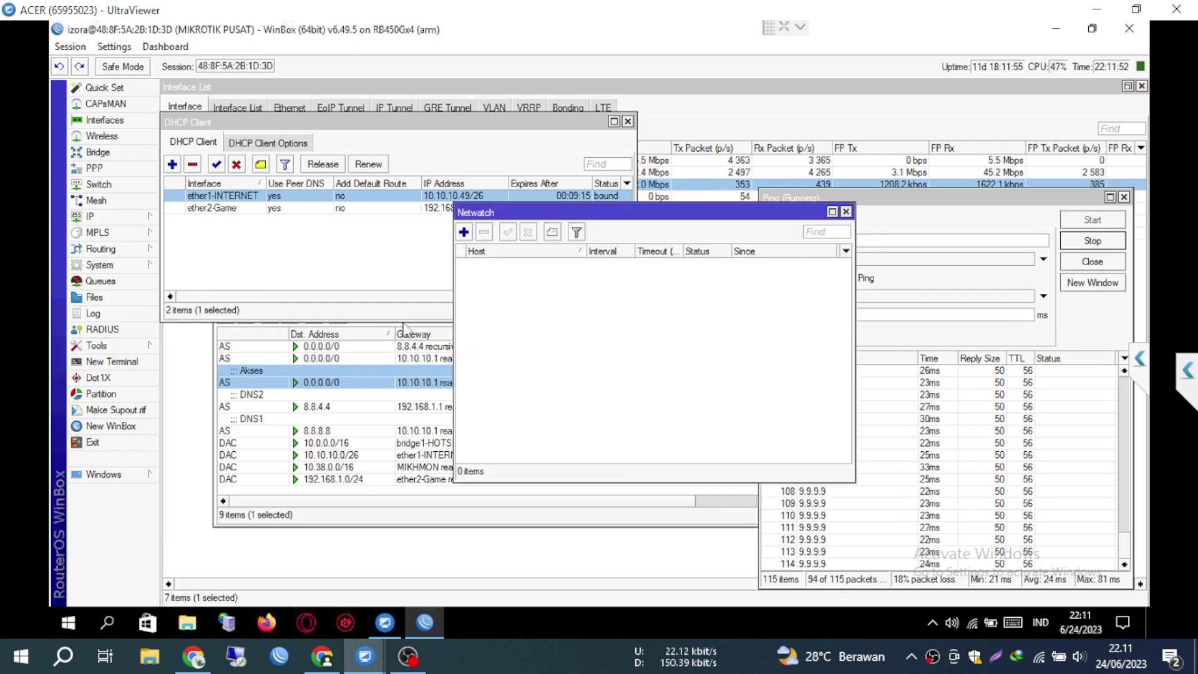
click(464, 232)
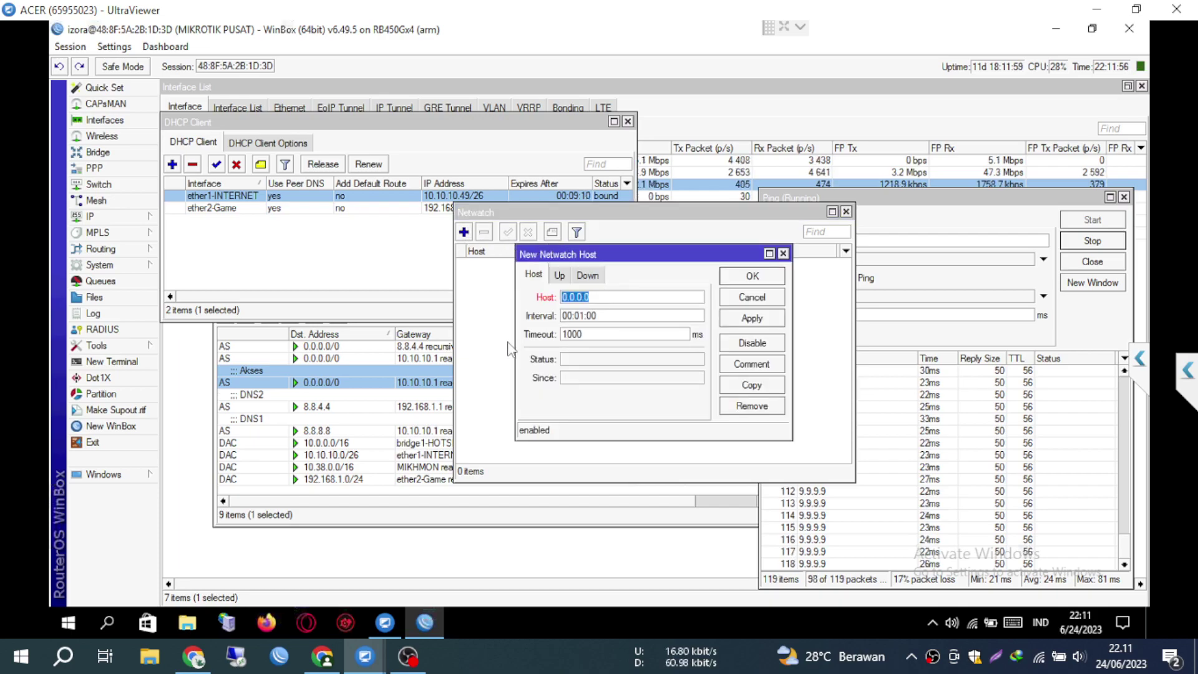
text(9.9)
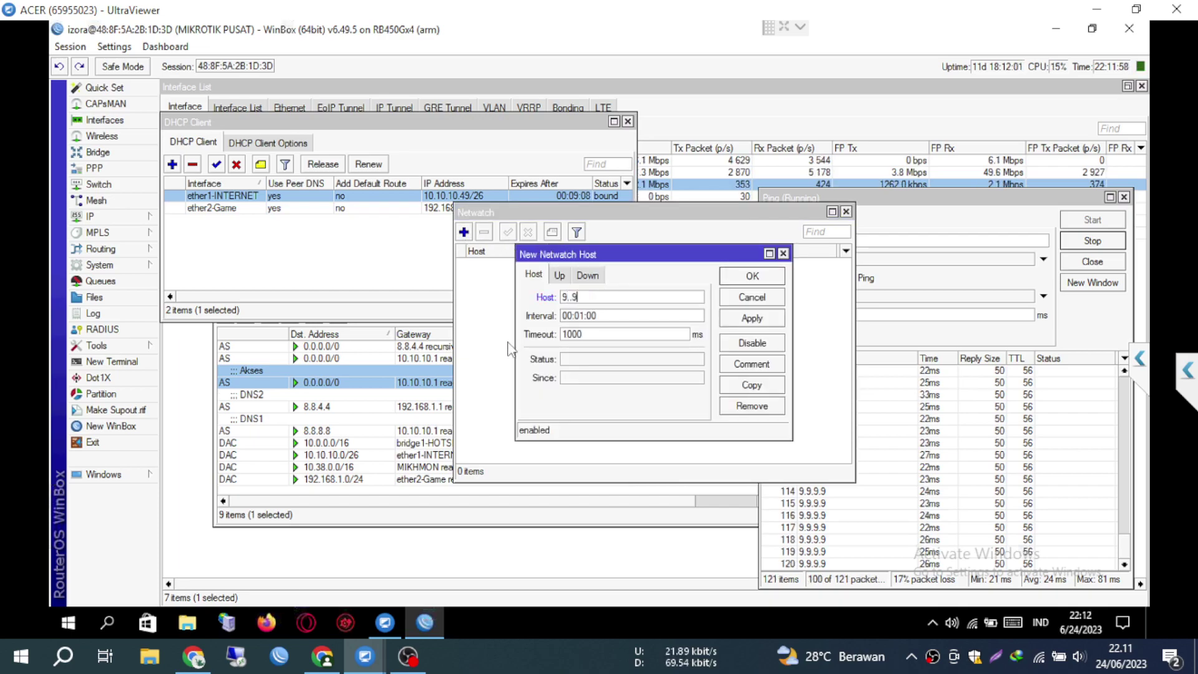
key(BackSpace)
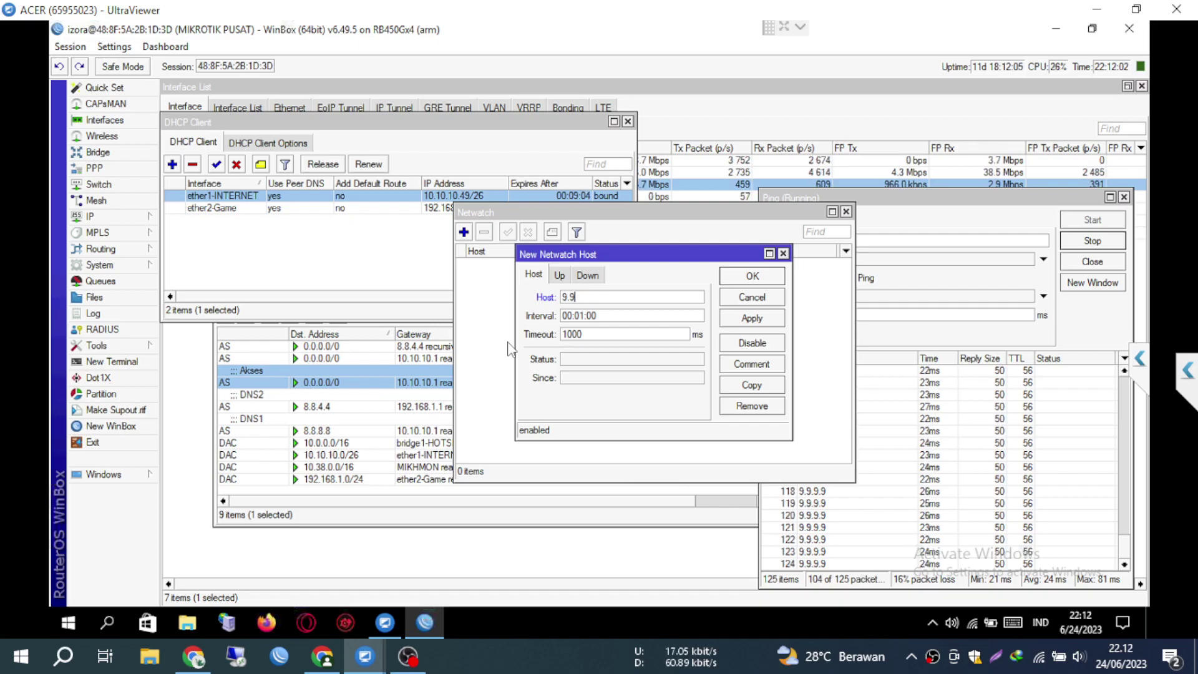
text(.9.9)
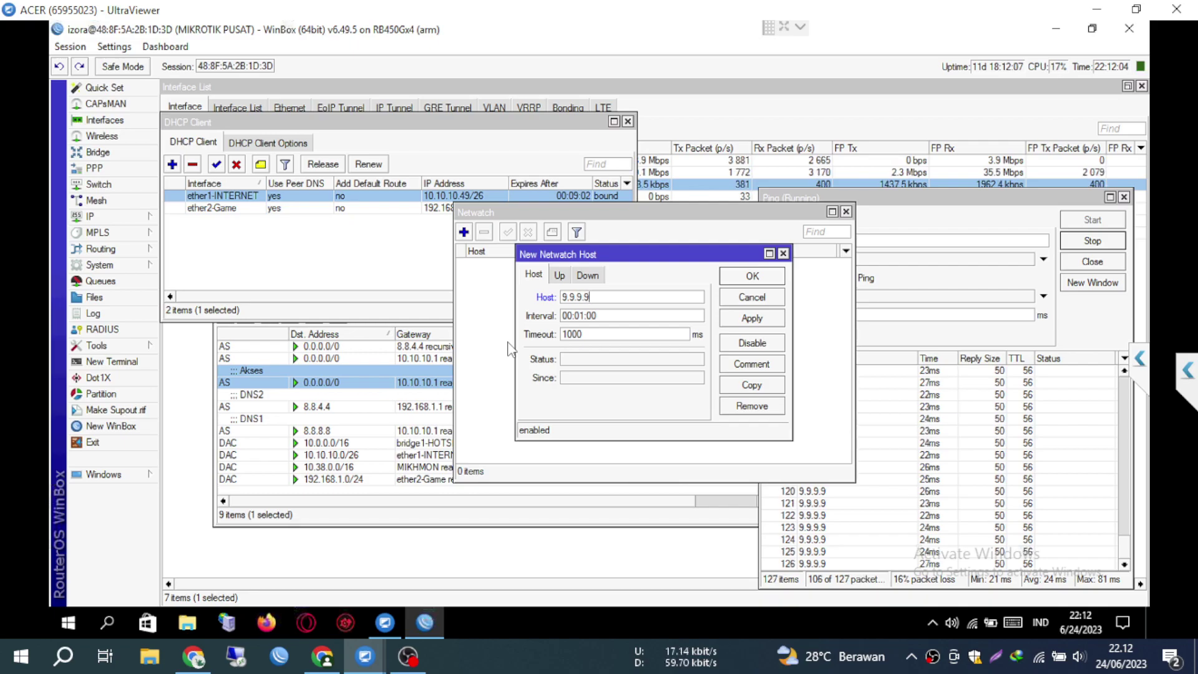
click(580, 315)
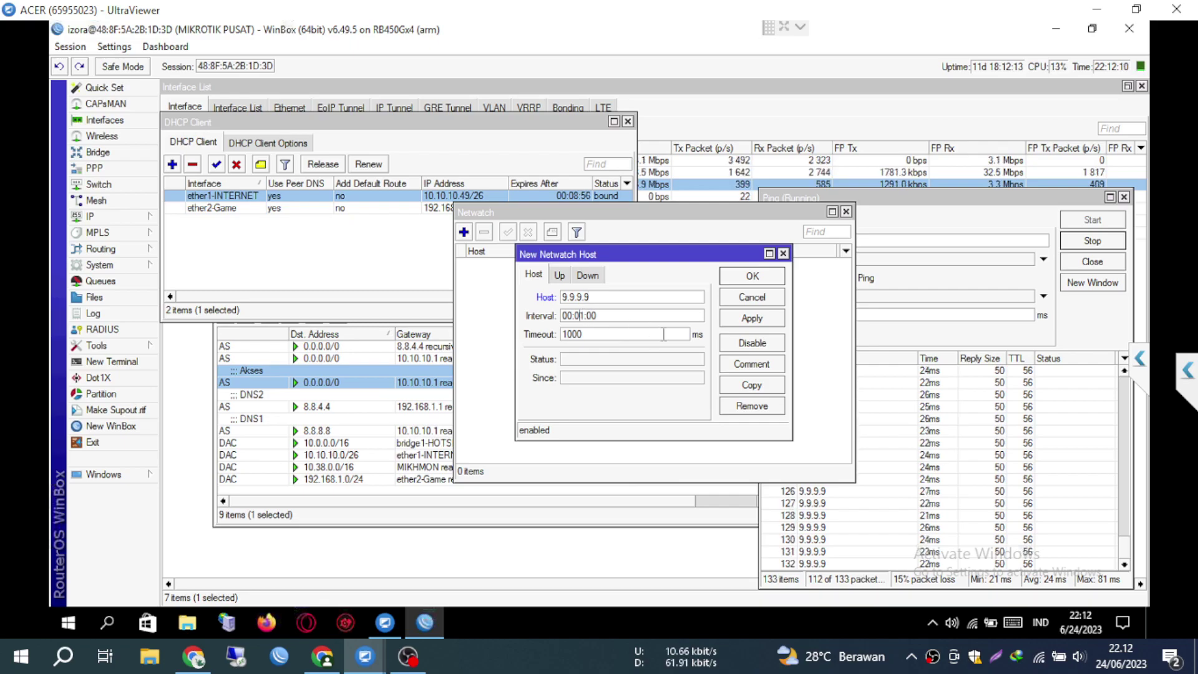
key(Delete)
key(Delete)
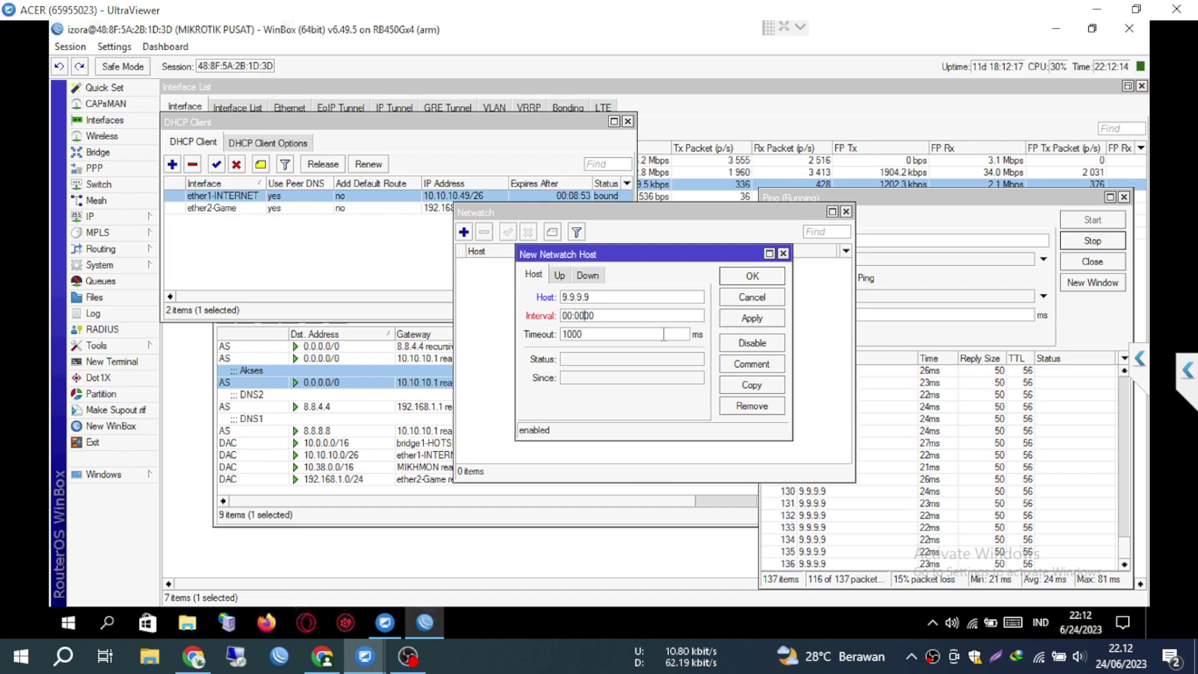
key(Right)
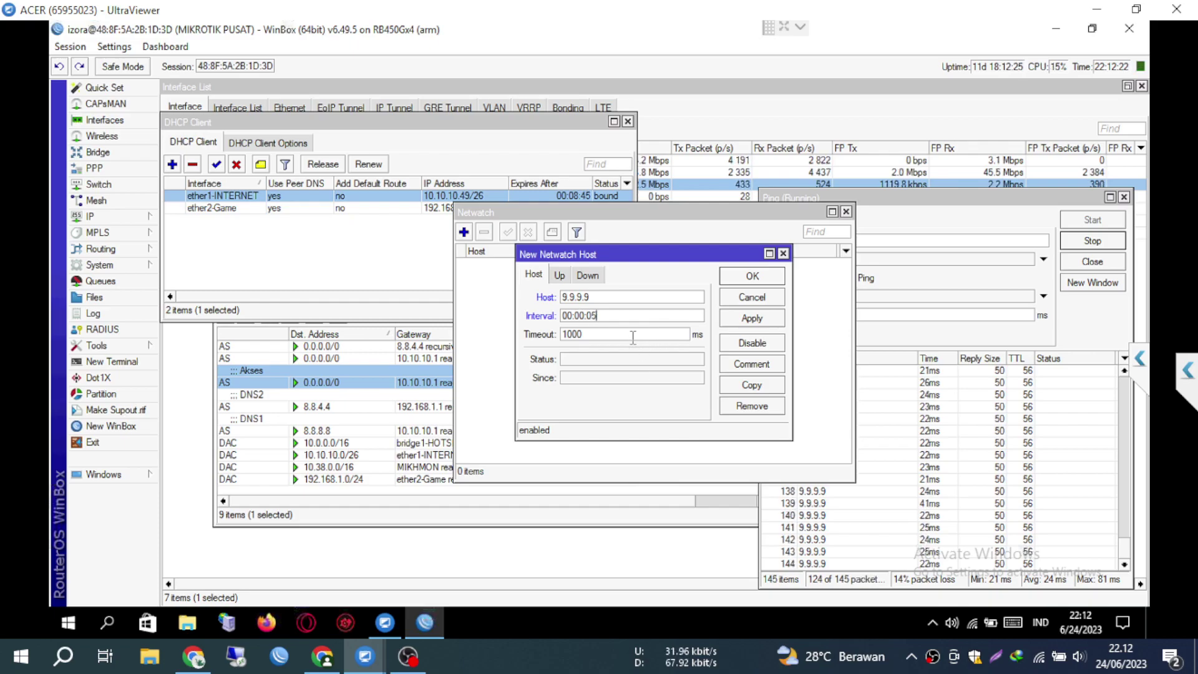
Enter ip route disable [find comment=Akses] as the host's down script and ip route enable [find comment=Akses] as its up script, and save it
click(588, 276)
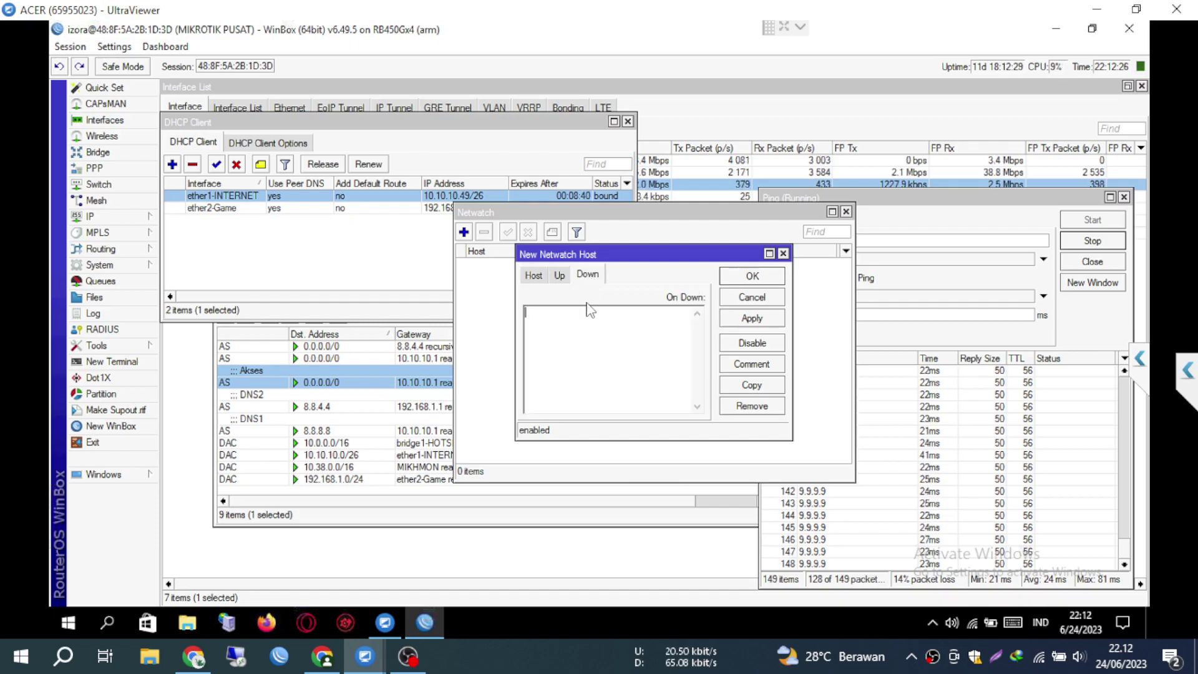
text(ip route disable [find comment=Akses])
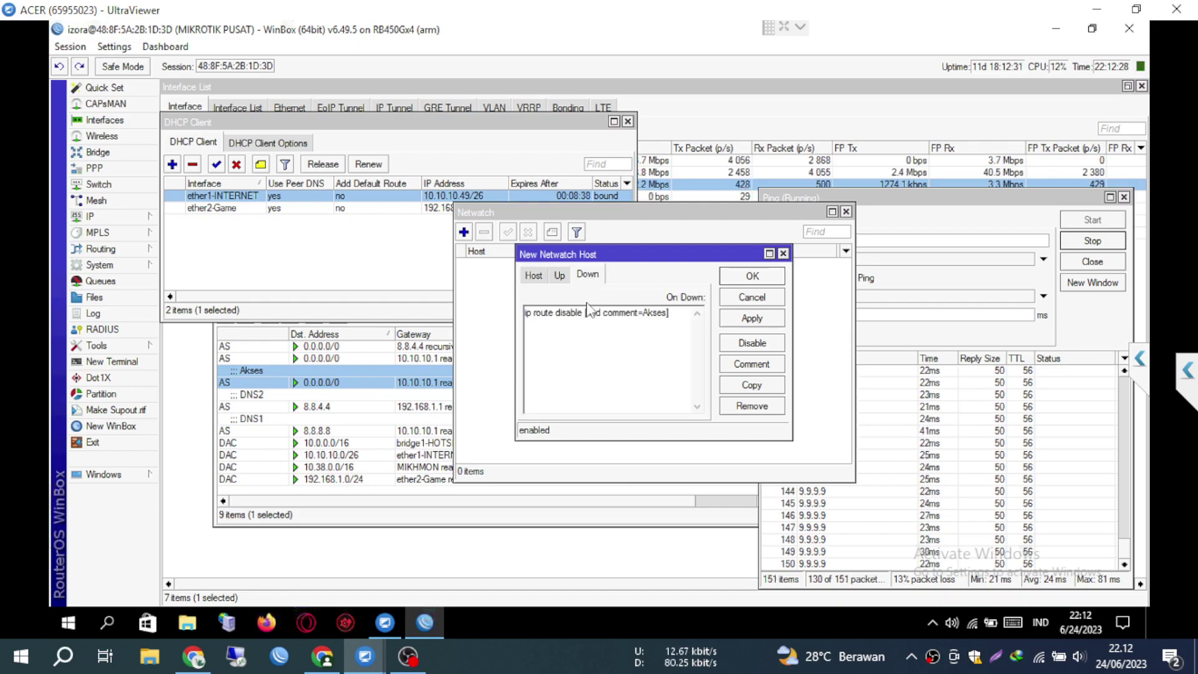
click(560, 276)
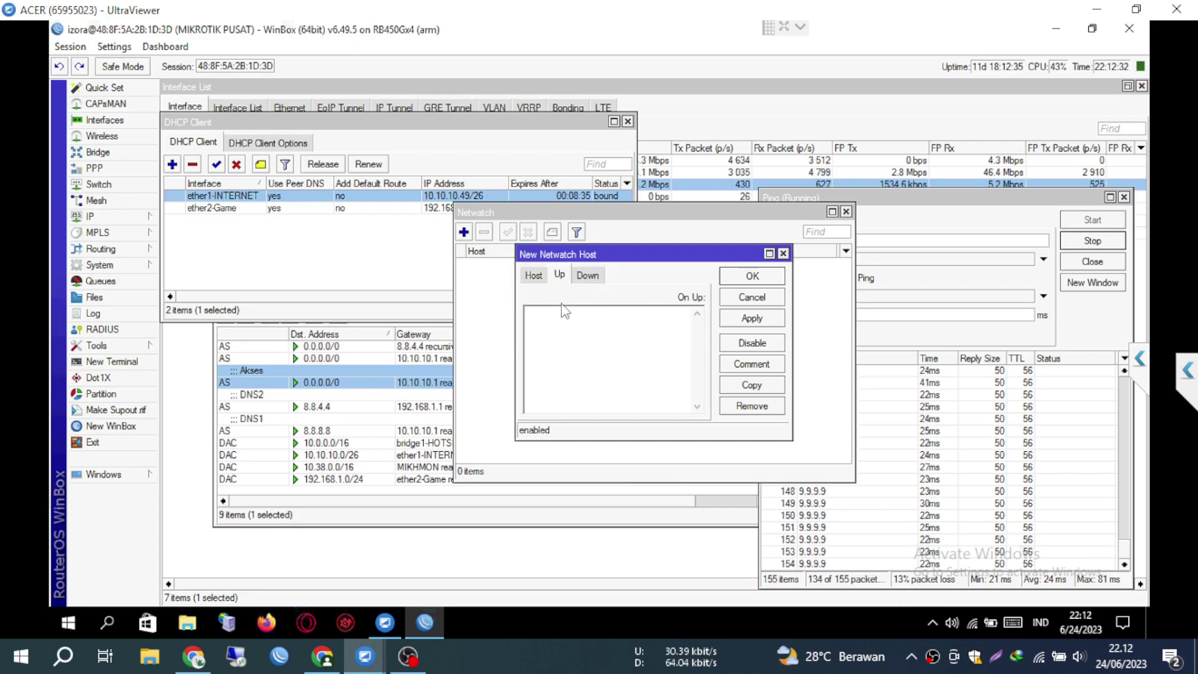
text(ip route disable [find comment=Akses])
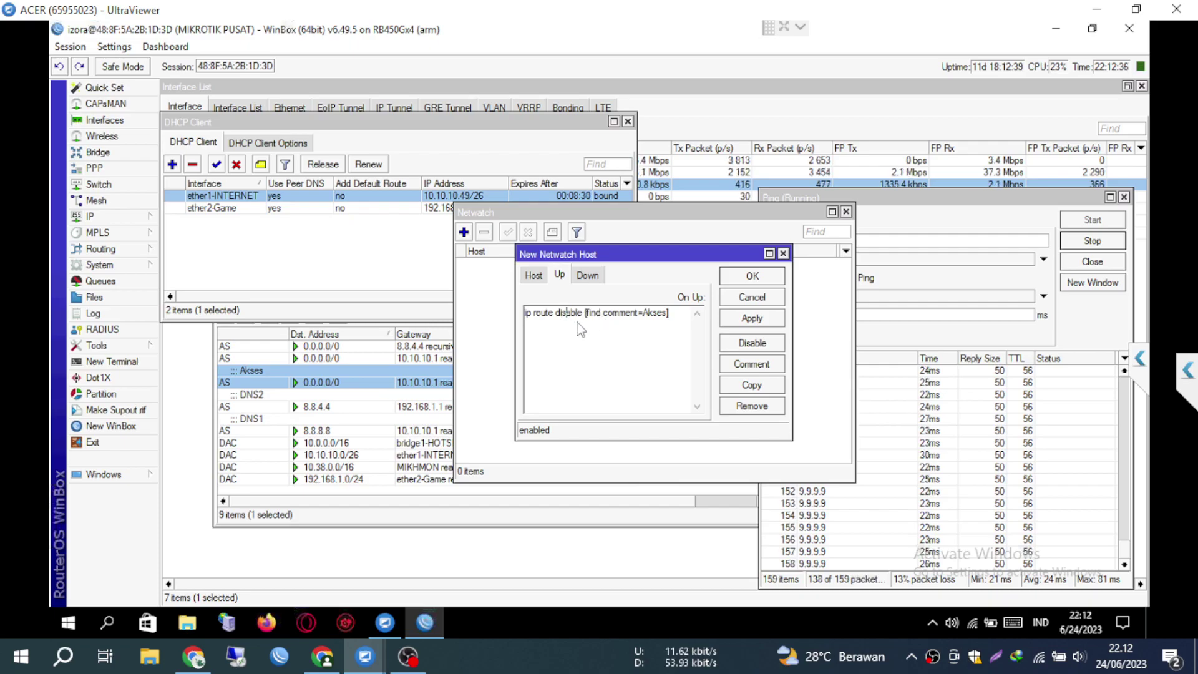
key(BackSpace)
key(BackSpace)
text(en)
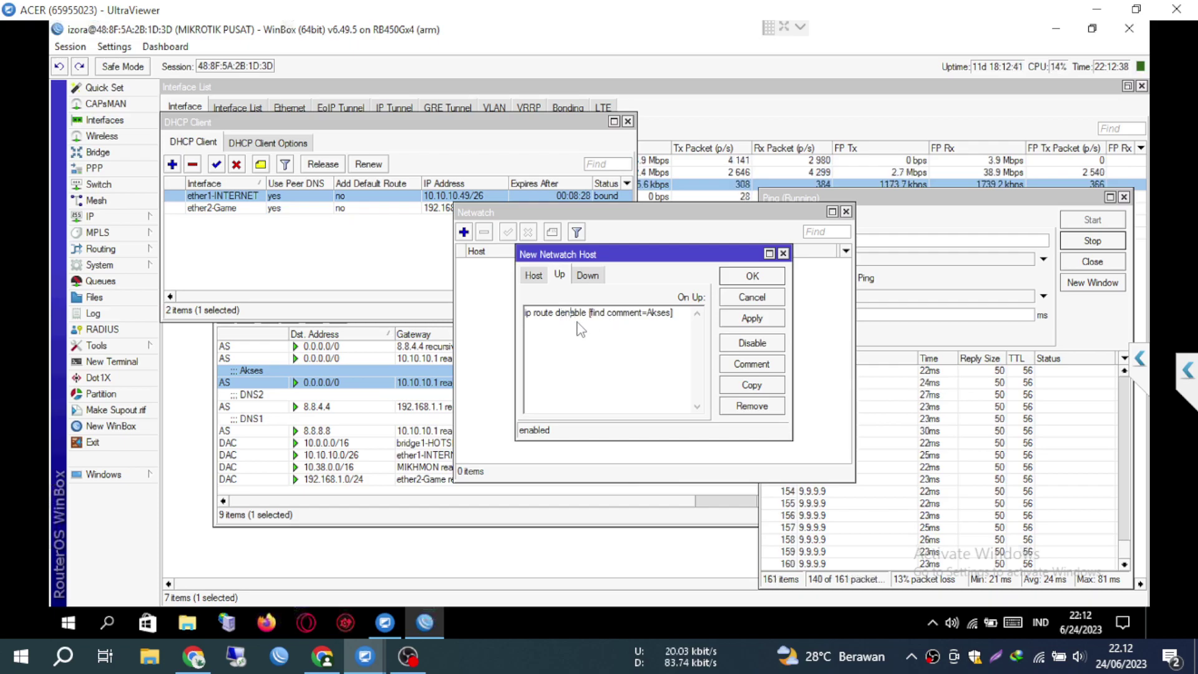
key(BackSpace)
key(BackSpace)
key(BackSpace)
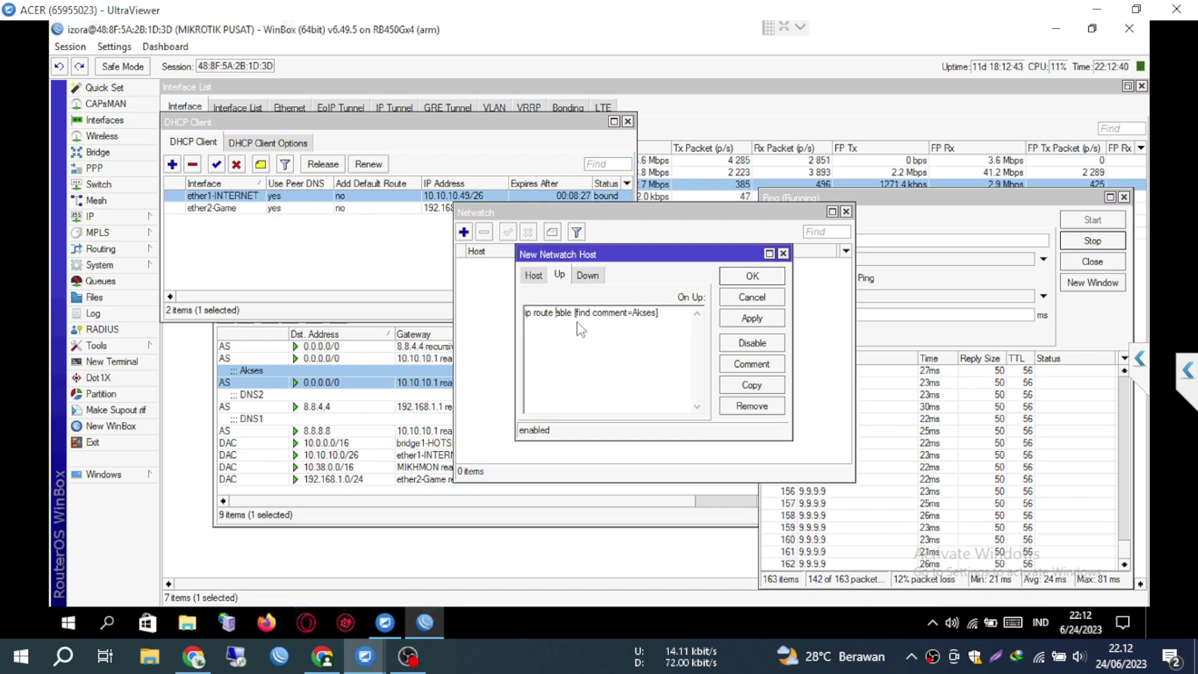
text(en)
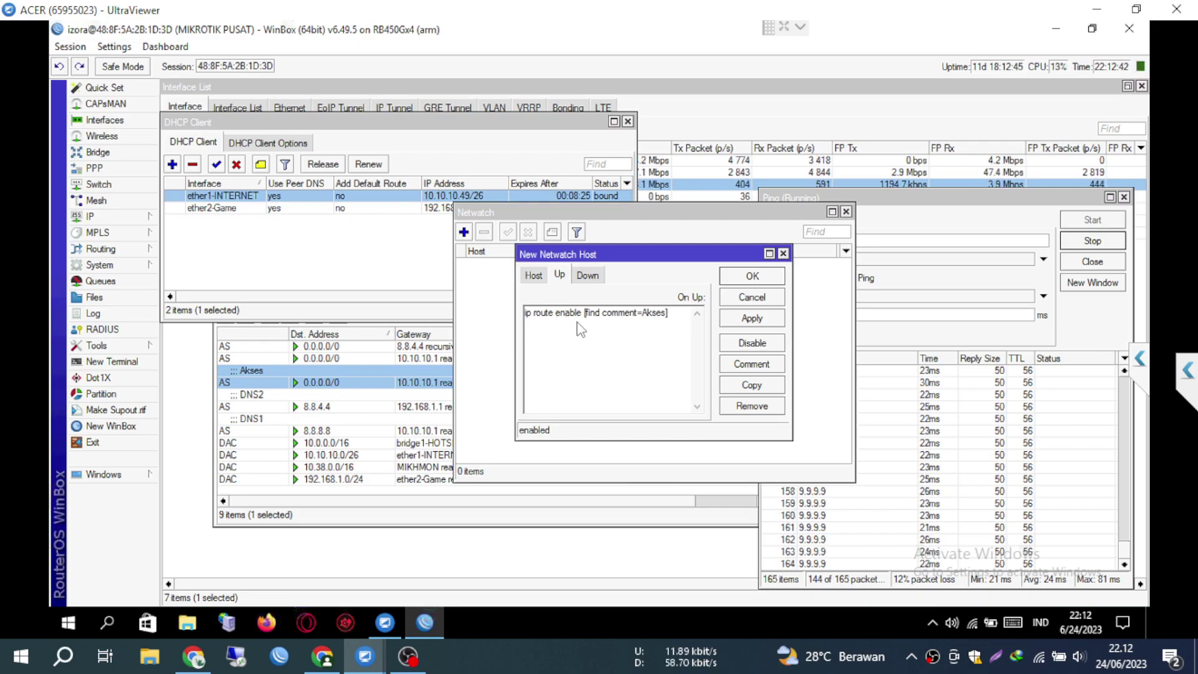
click(763, 279)
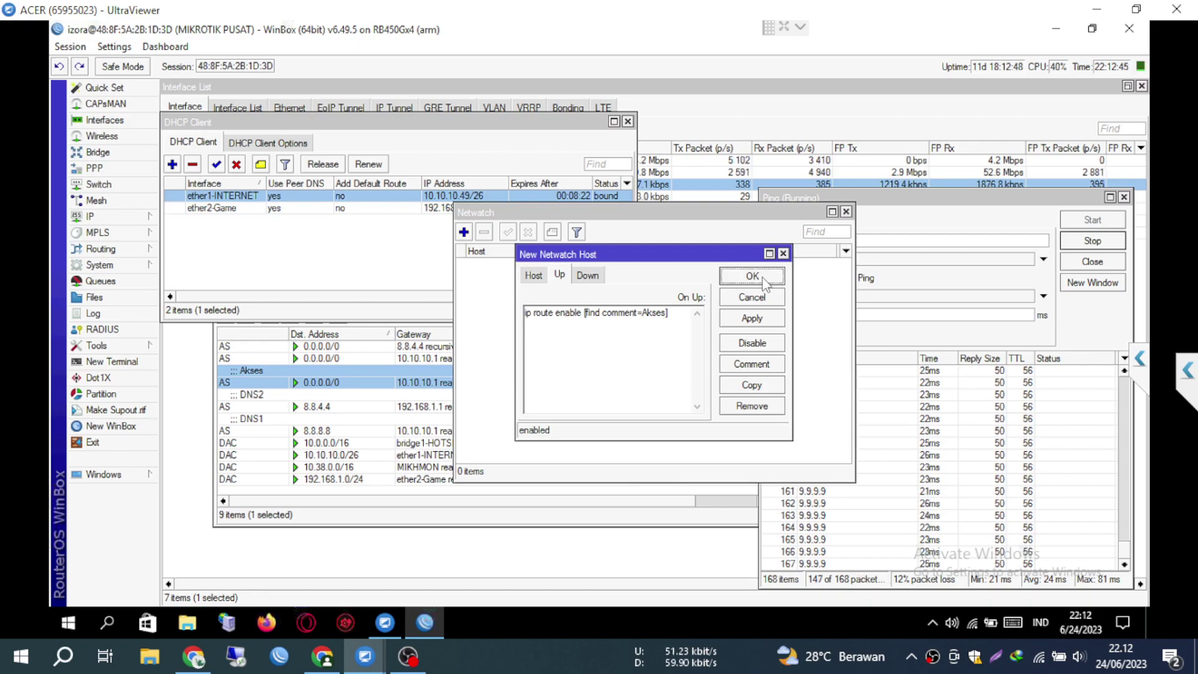
click(846, 212)
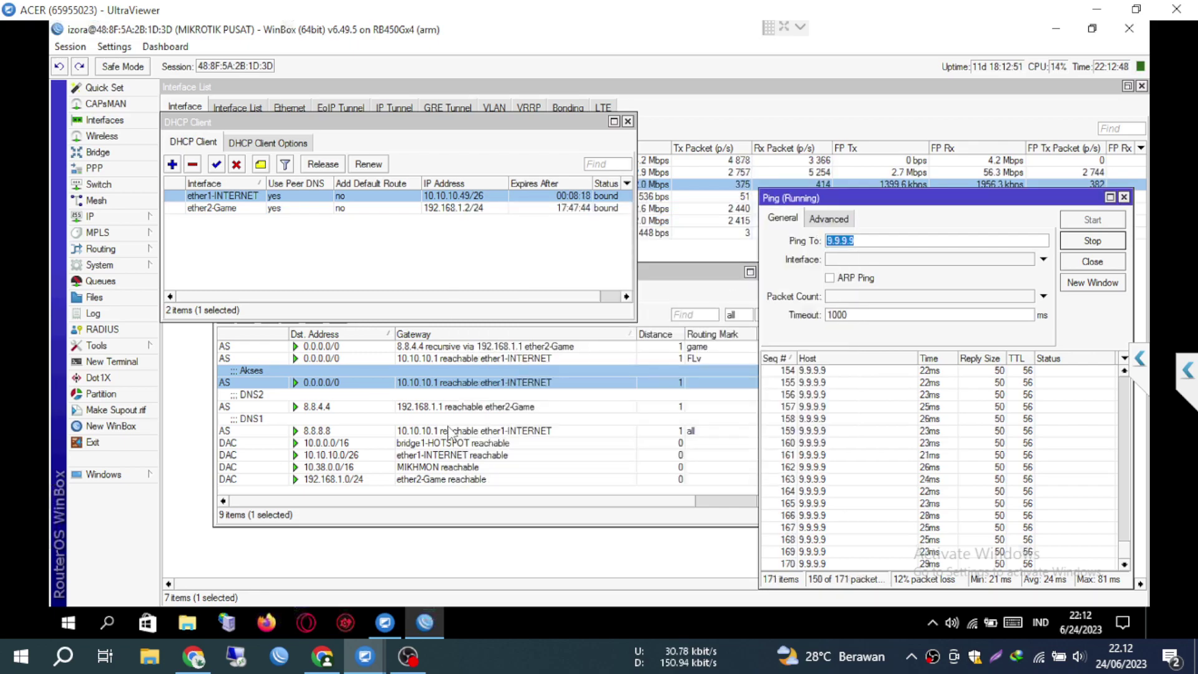
Set Add Default Route to yes with a default route distance of 2 on the ether2-Game DHCP client and save it
double_click(312, 210)
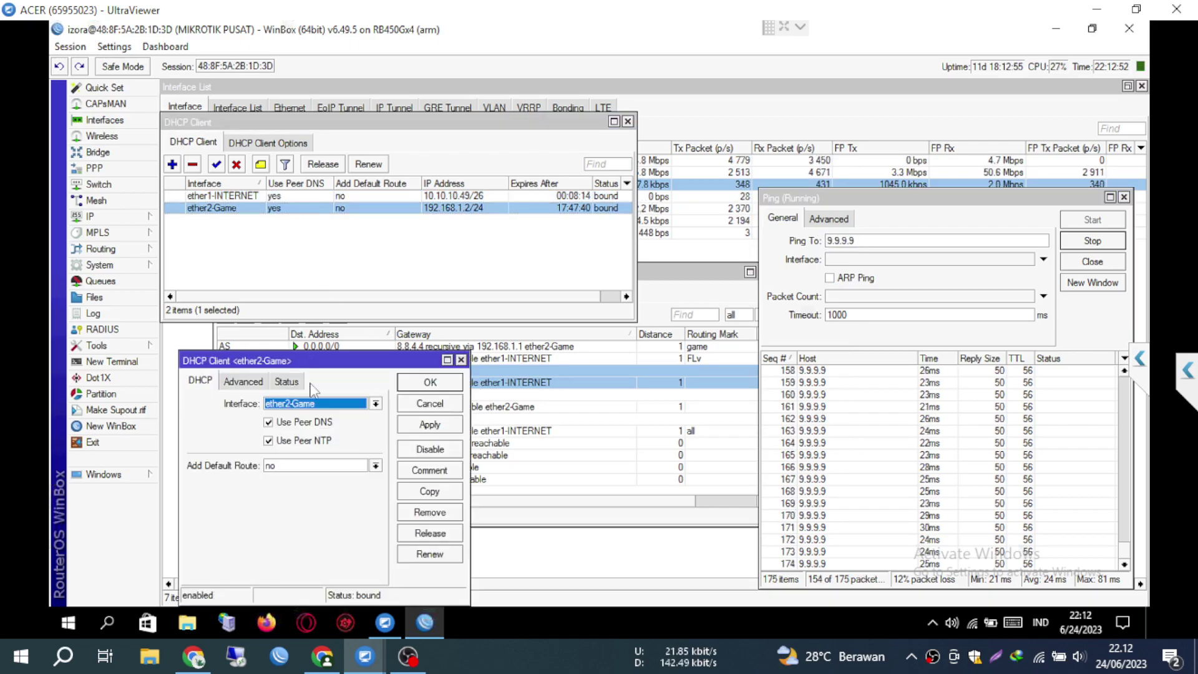
click(303, 467)
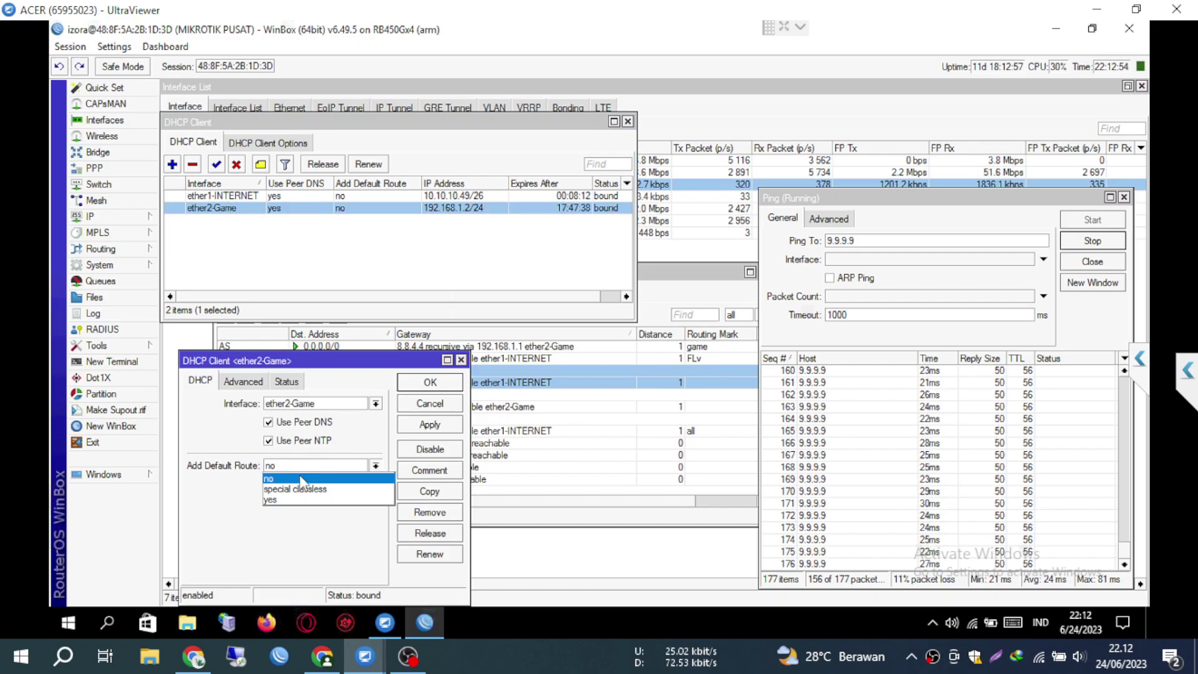
click(275, 500)
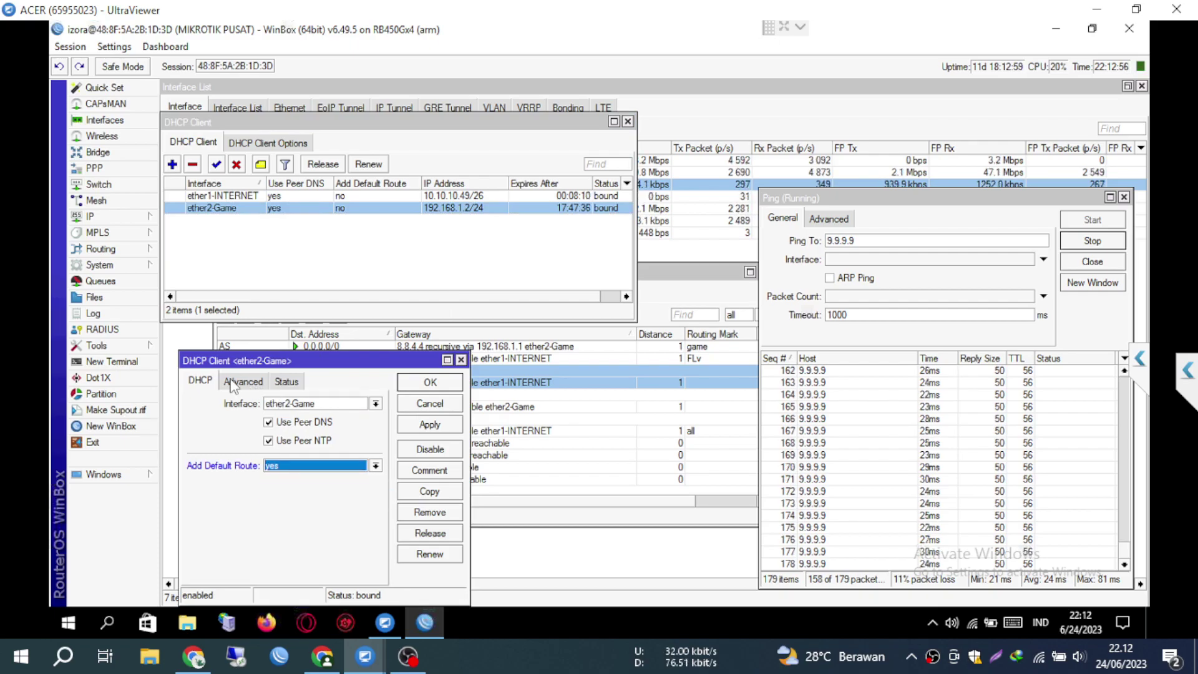
click(232, 383)
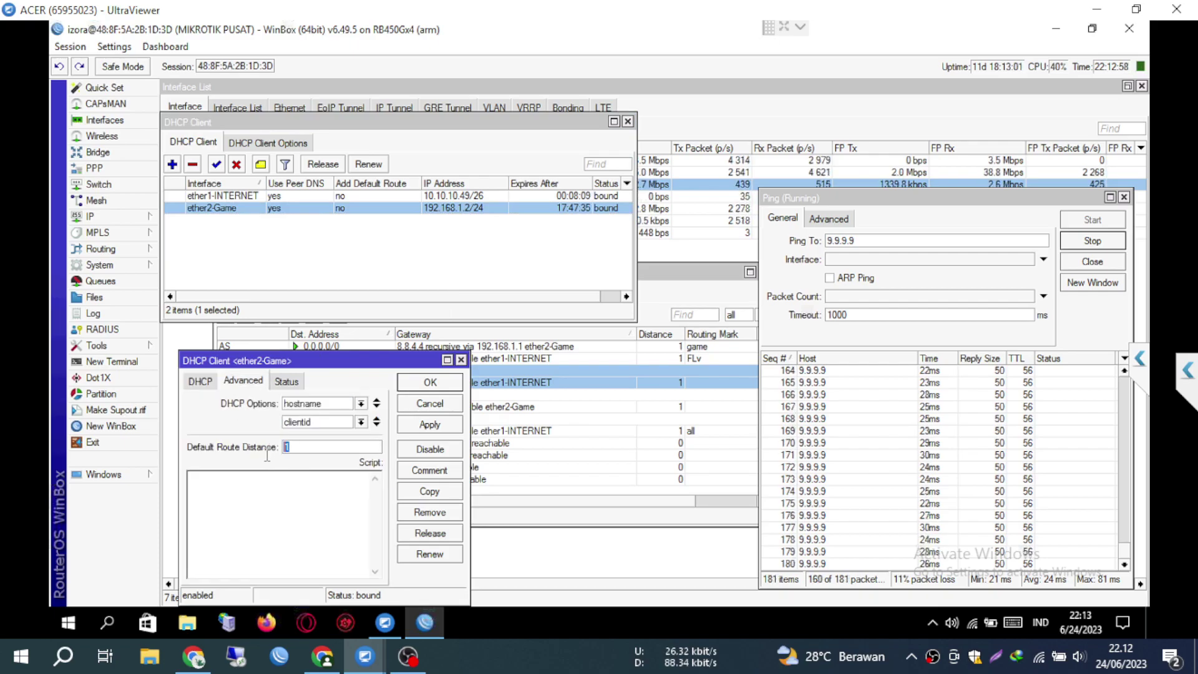
text(2)
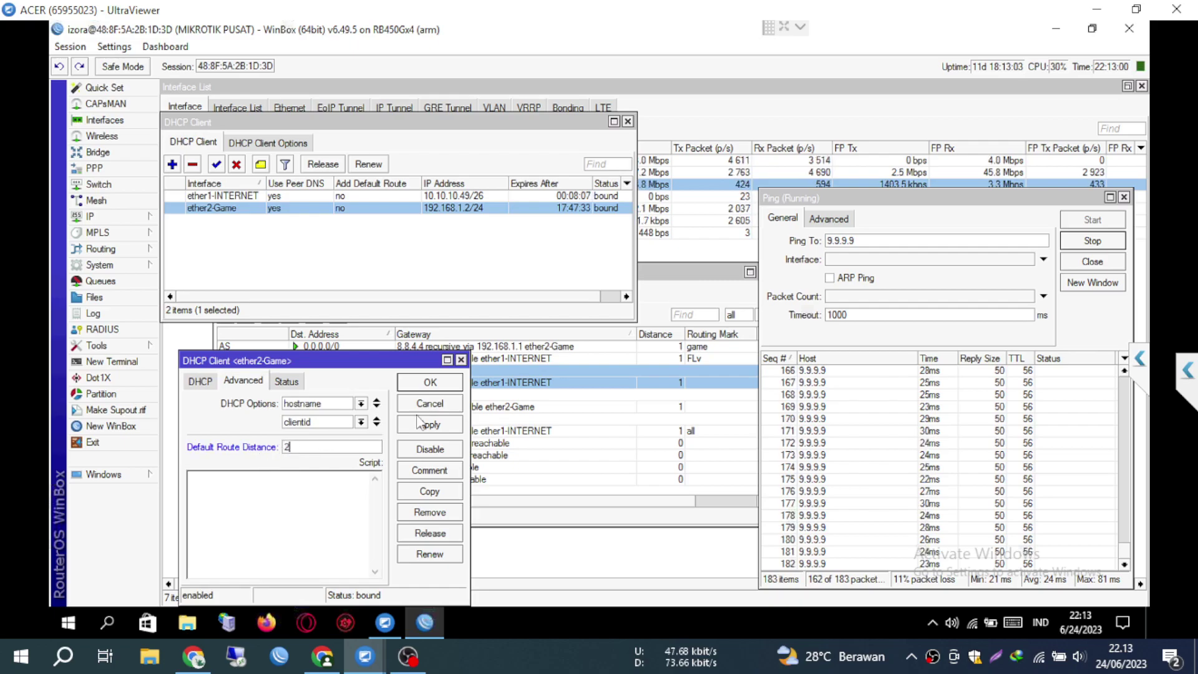
click(427, 429)
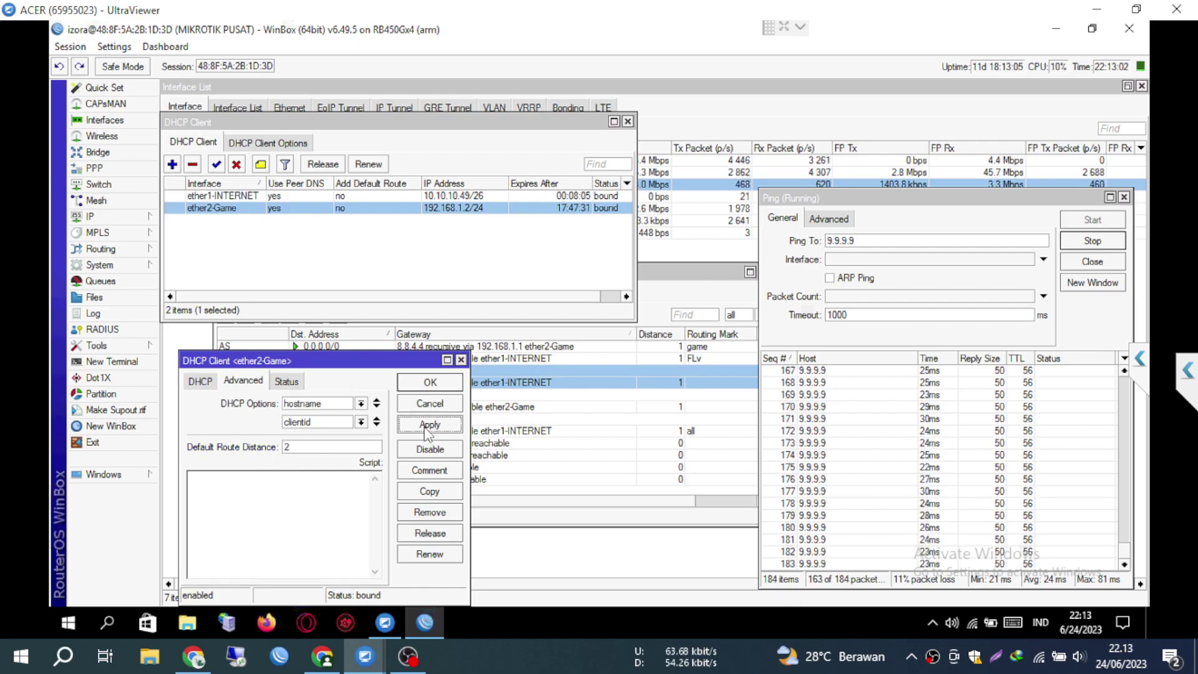
click(430, 382)
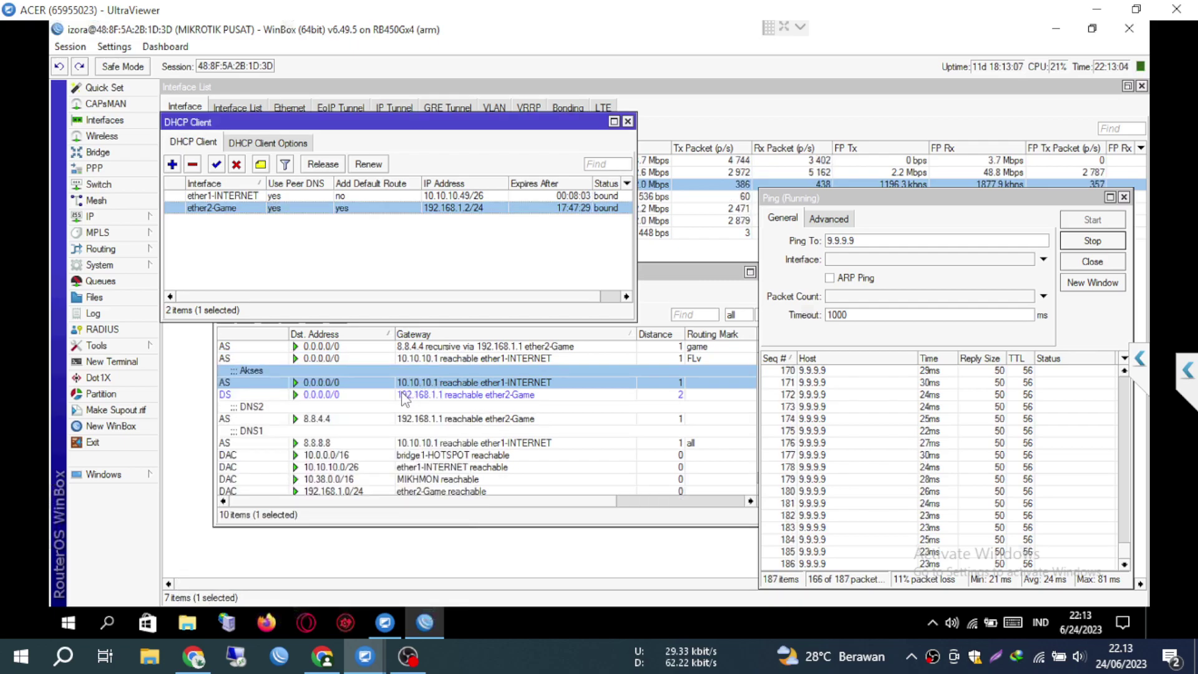
Examine the unmarked default routes in the route list and the policy routing rule for 9.9.9.9
click(404, 395)
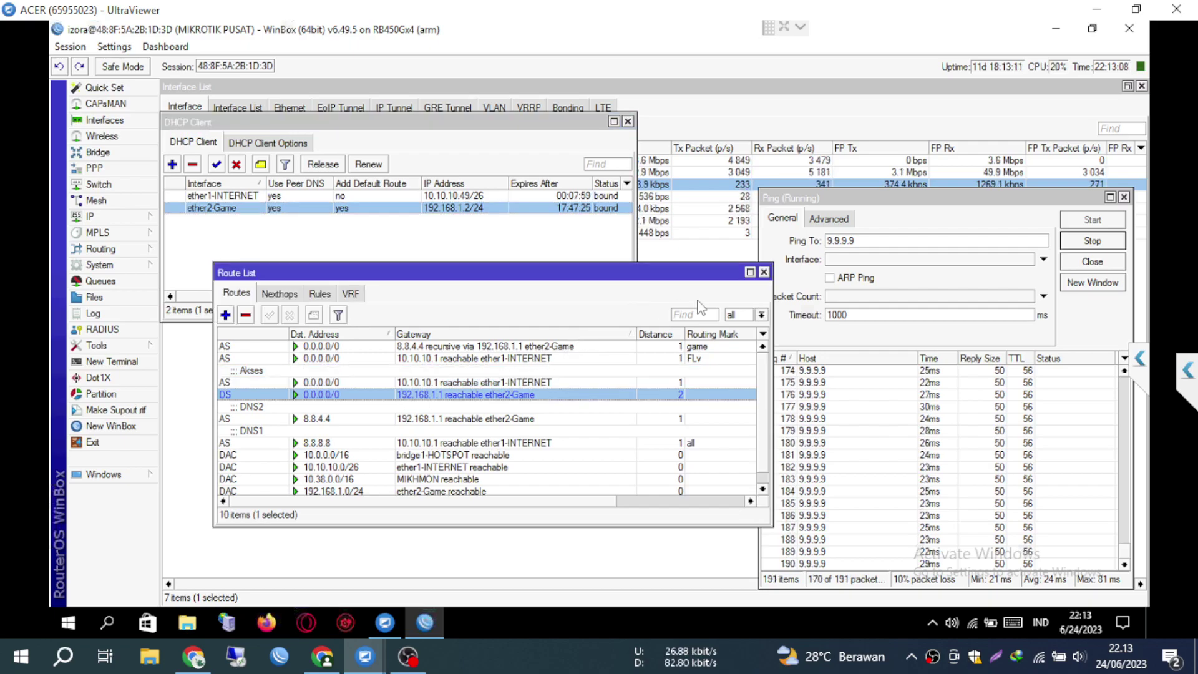
drag(709, 282, 676, 312)
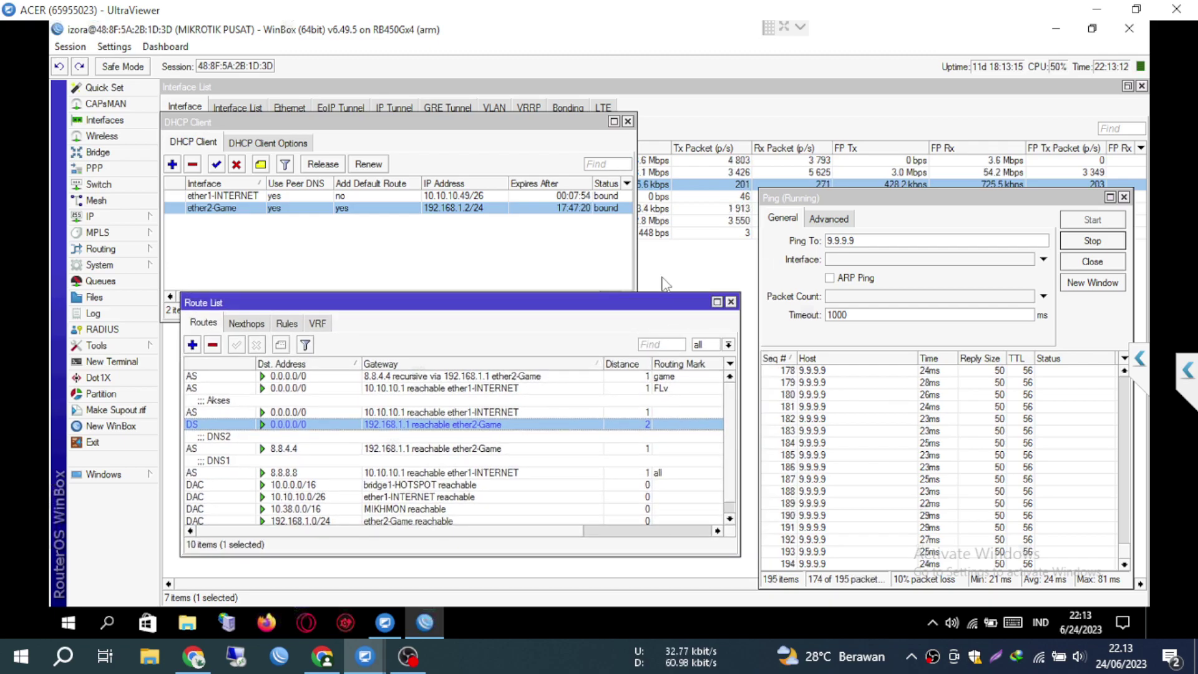
drag(482, 123, 506, 204)
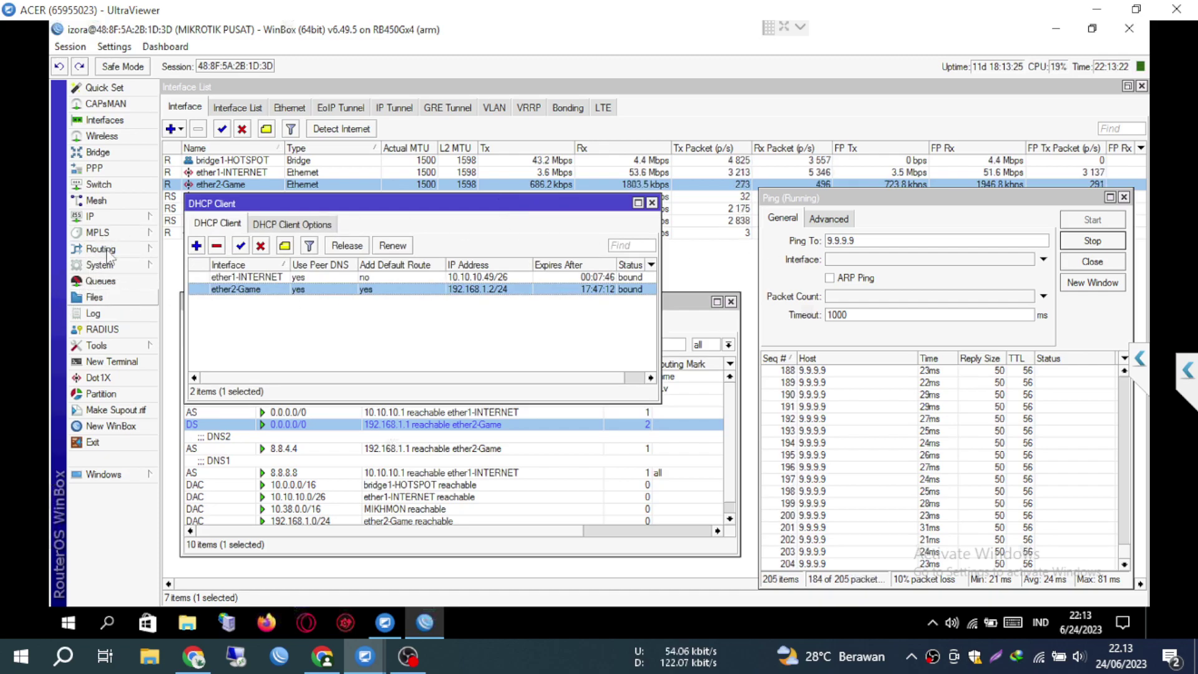
click(104, 220)
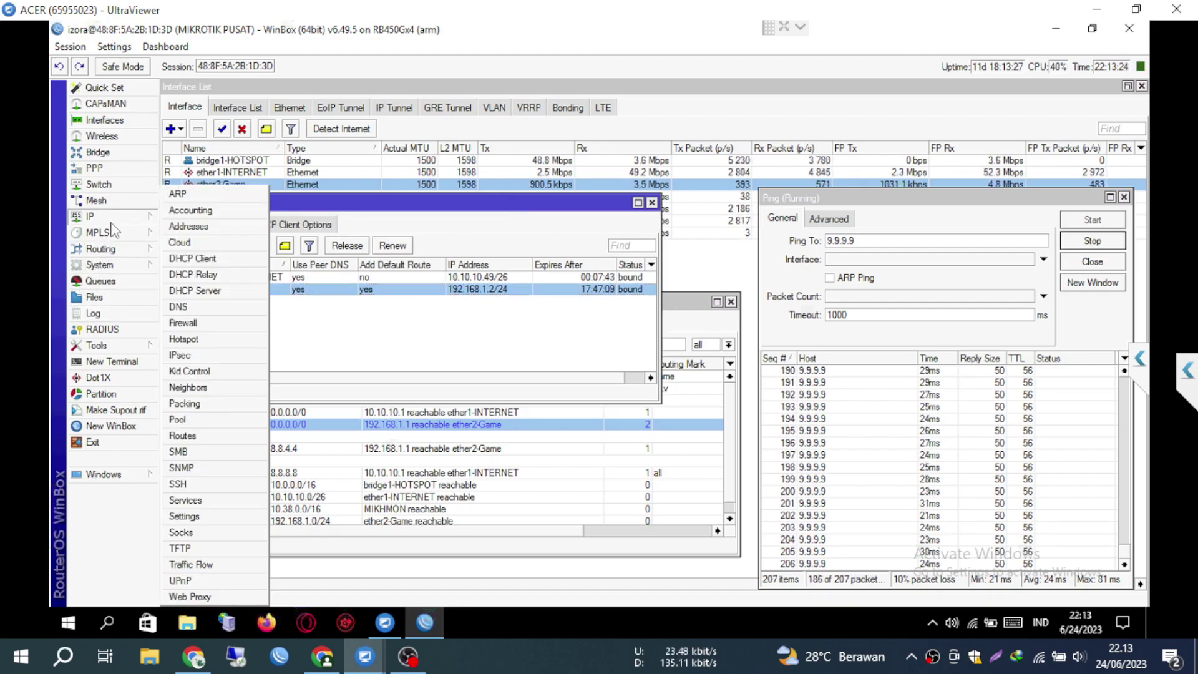
click(180, 436)
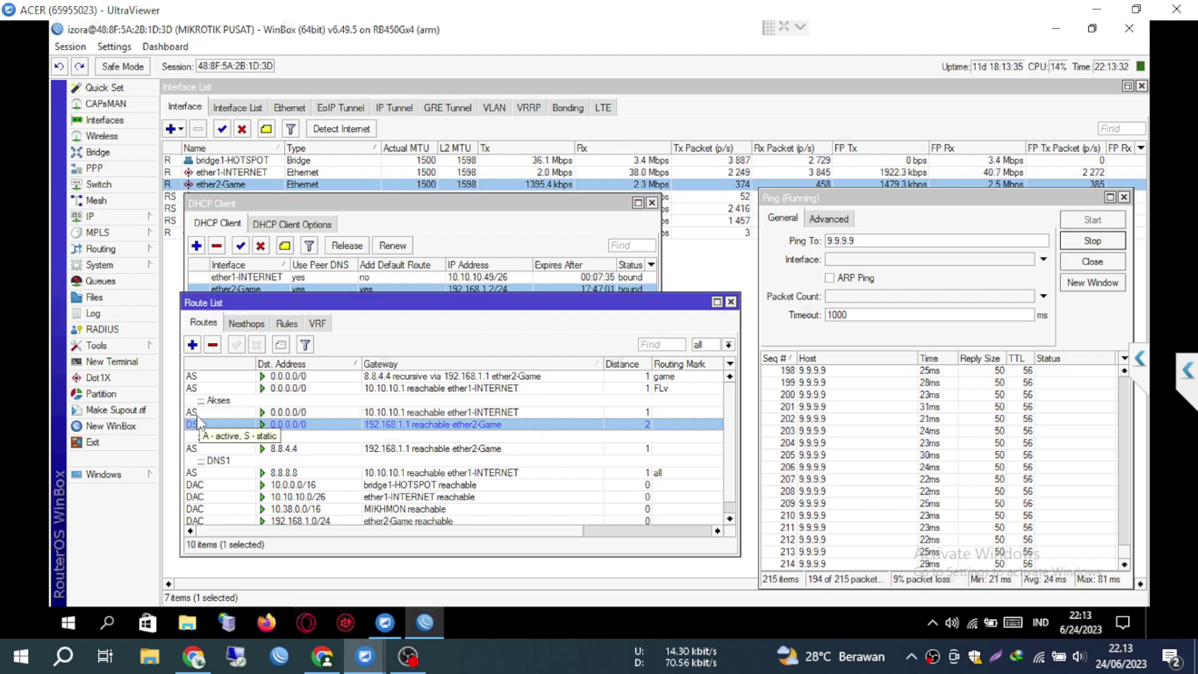
click(285, 323)
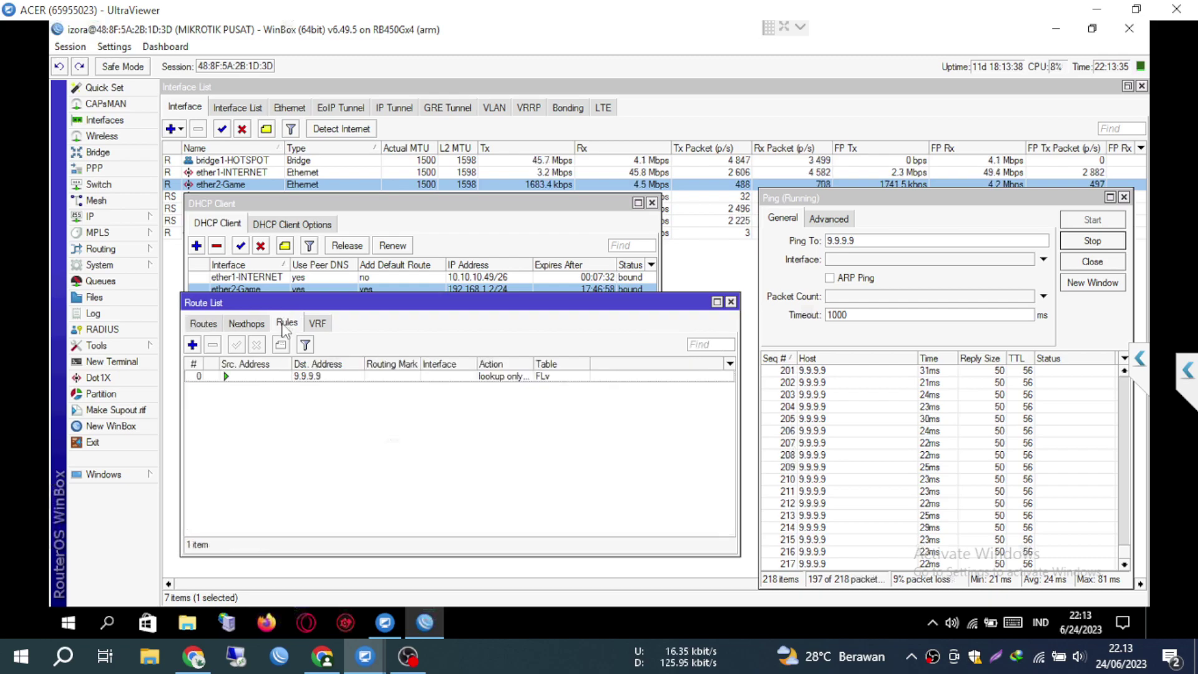
double_click(313, 381)
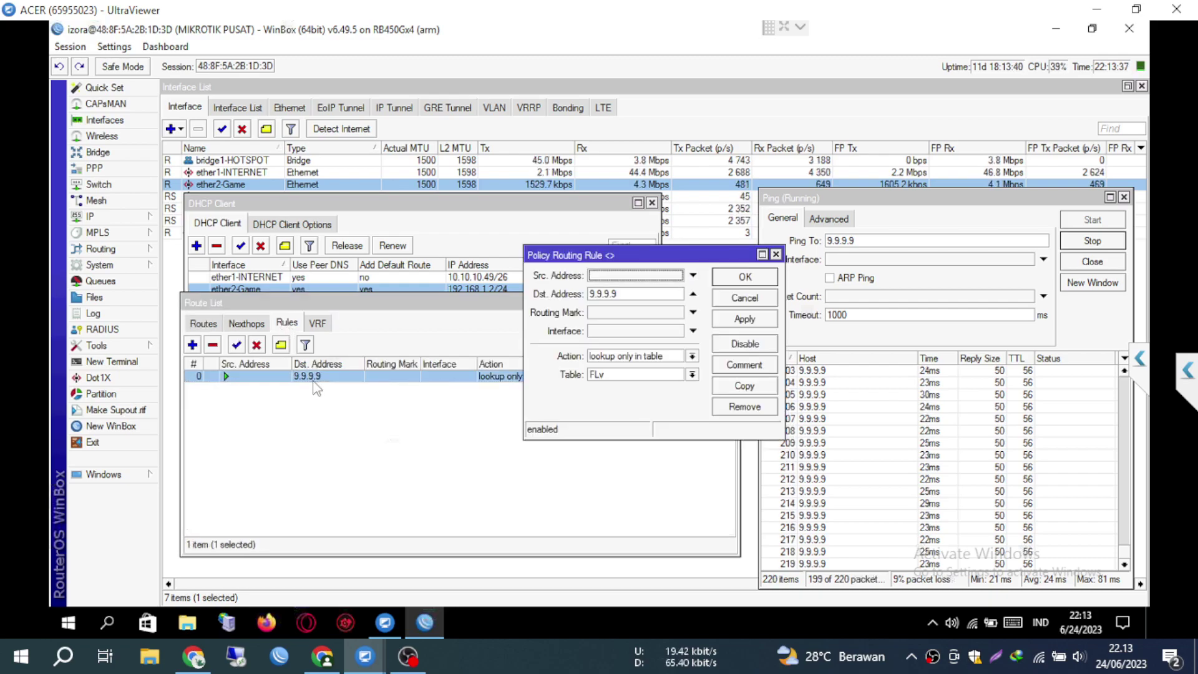
click(744, 300)
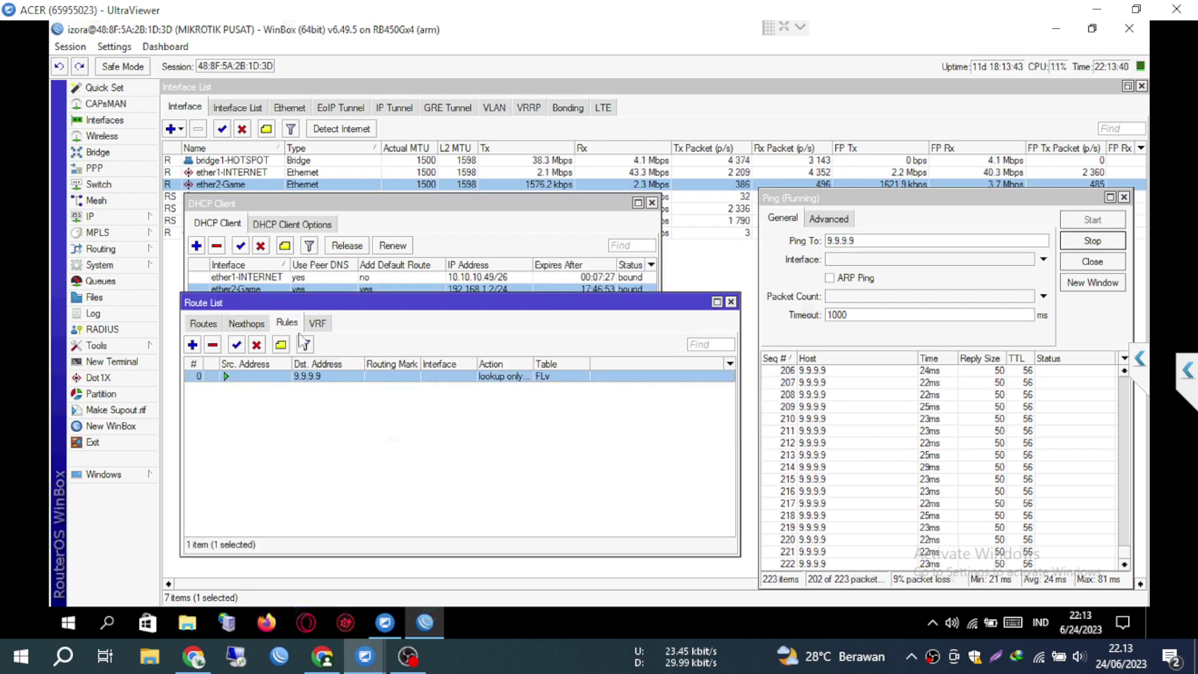
click(214, 322)
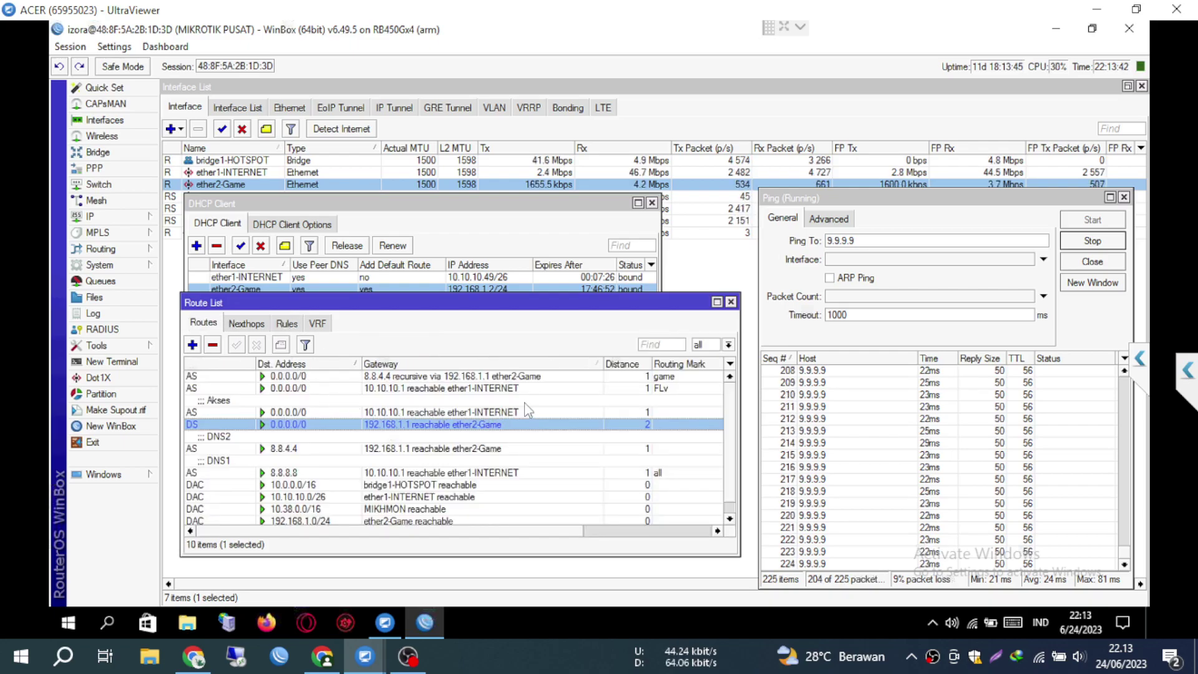
Examine the host settings and the up and down scripts of the 9.9.9.9 Netwatch entry against the Akses default route
click(486, 389)
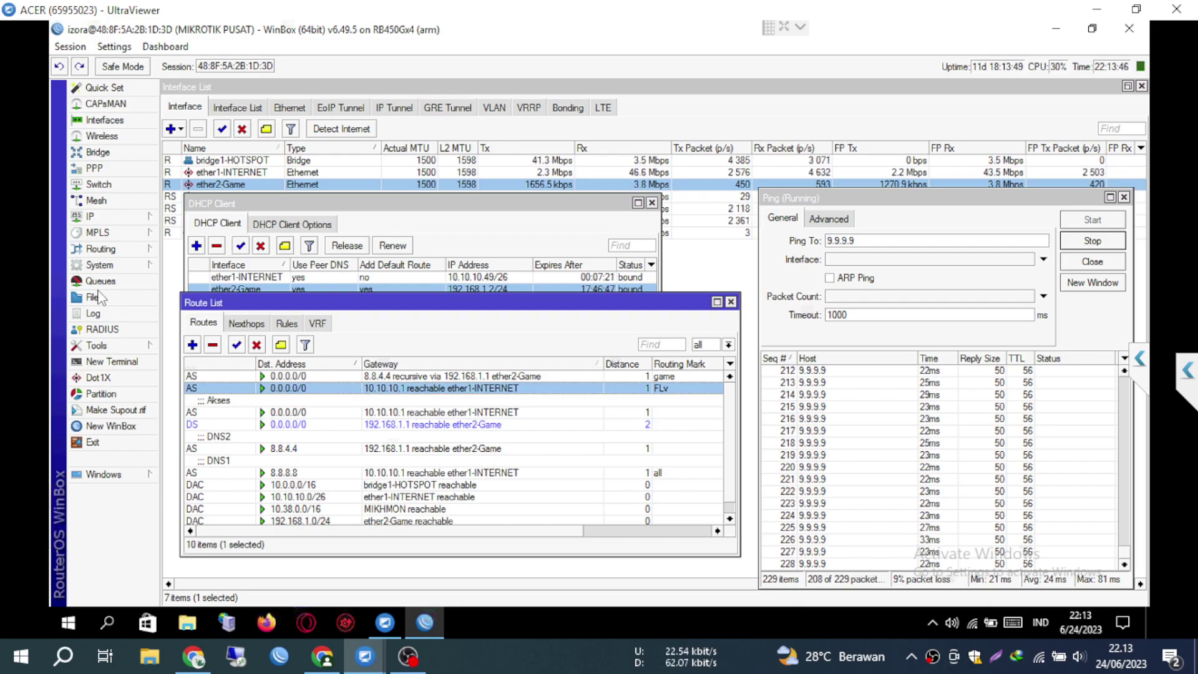
click(108, 347)
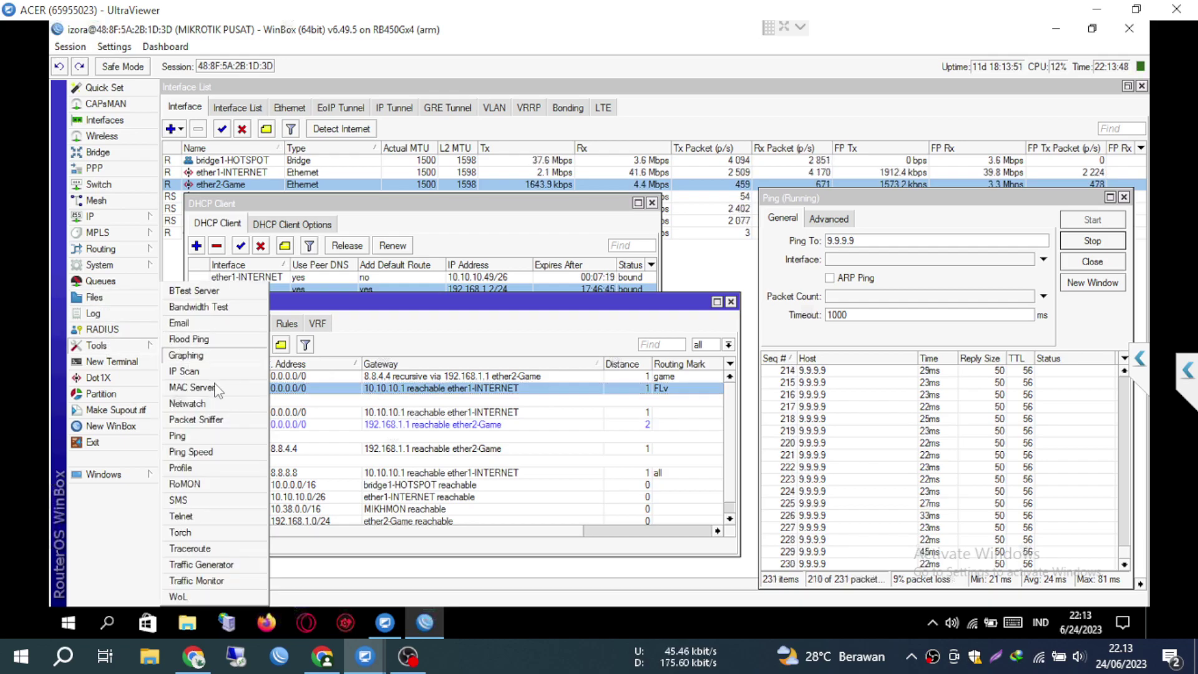
click(187, 404)
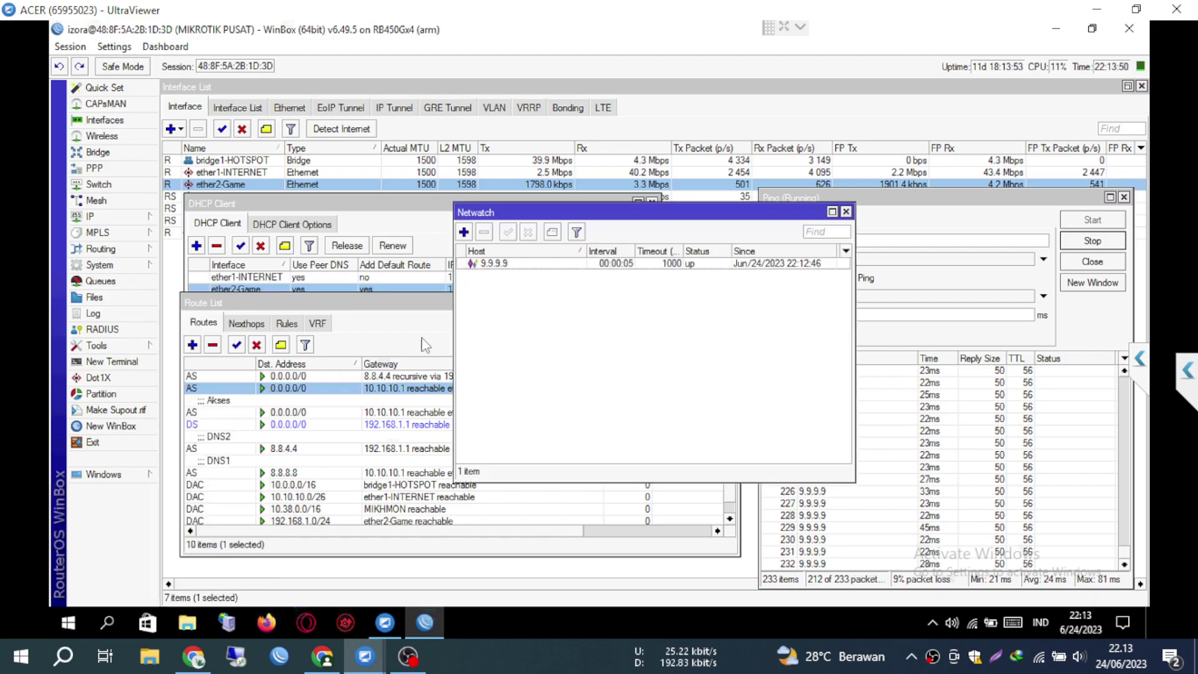
click(533, 265)
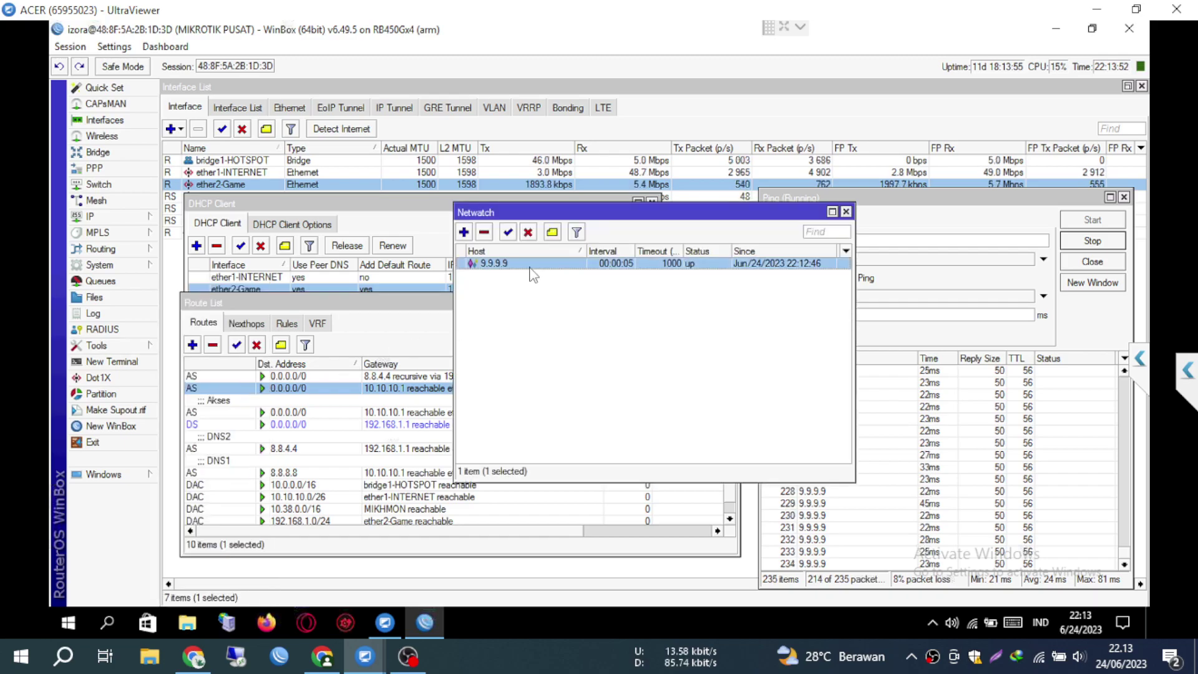
double_click(531, 269)
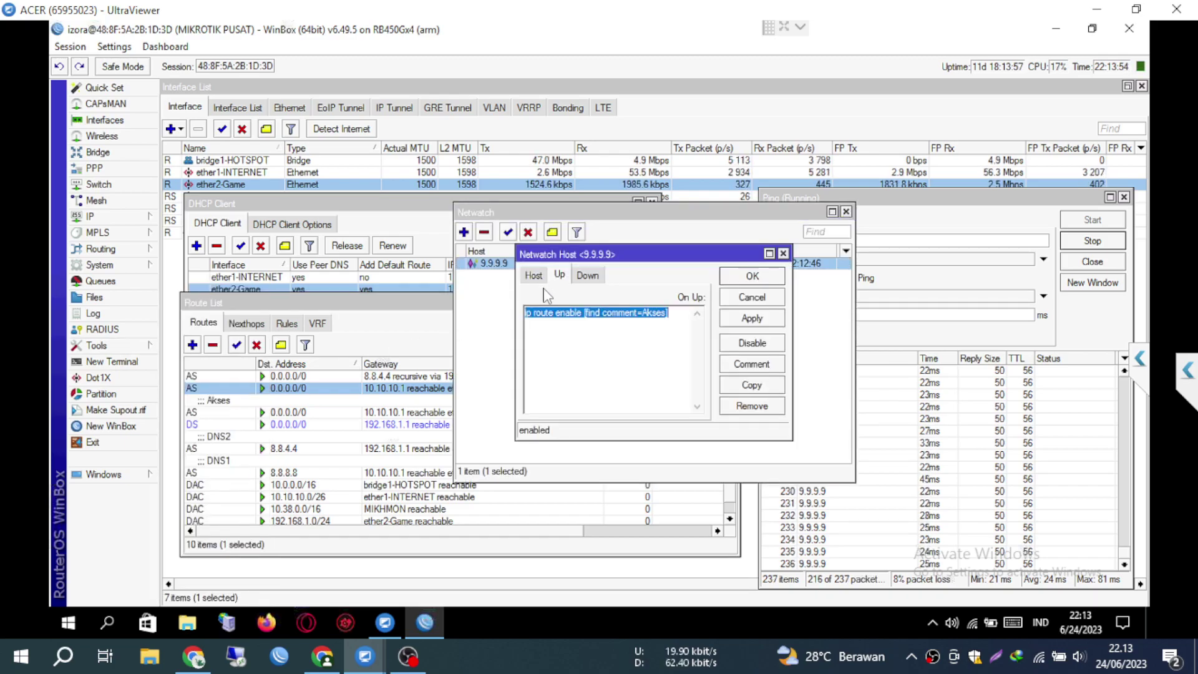
click(537, 276)
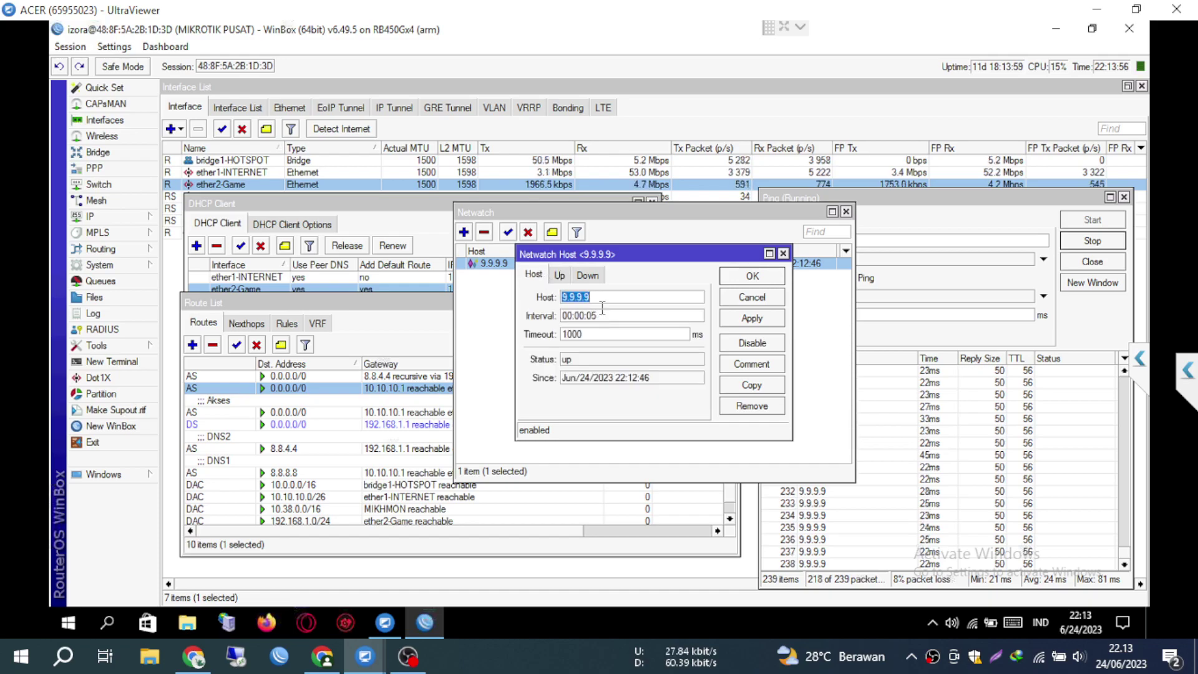
click(560, 275)
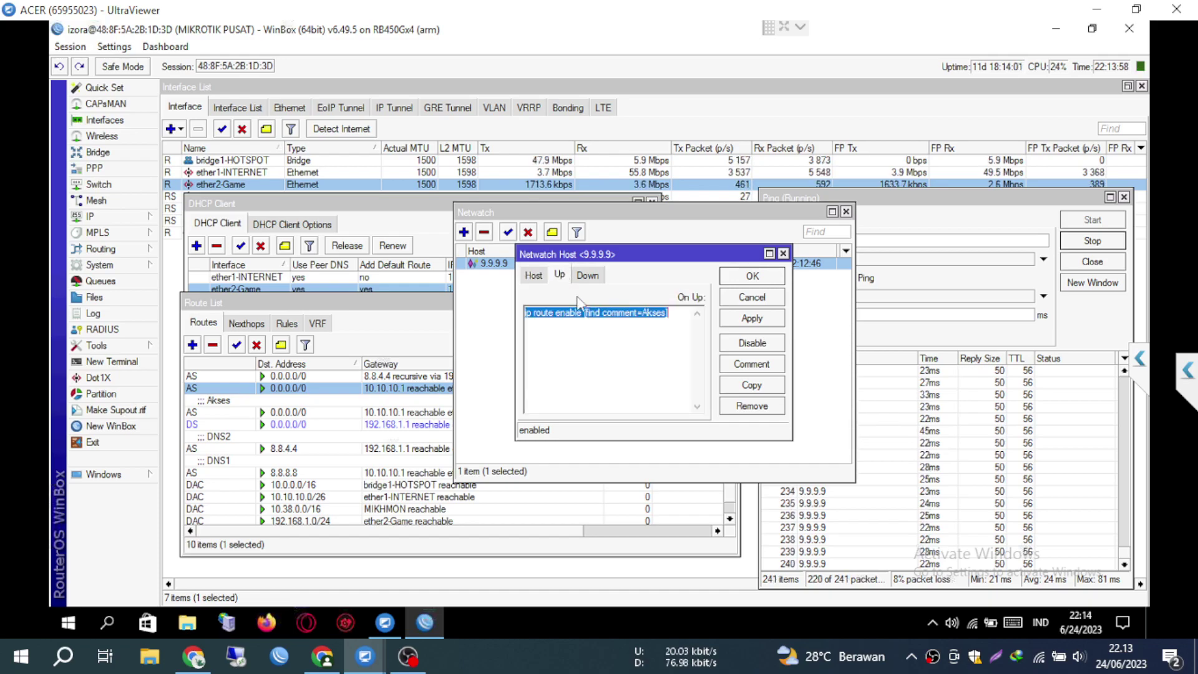
click(621, 326)
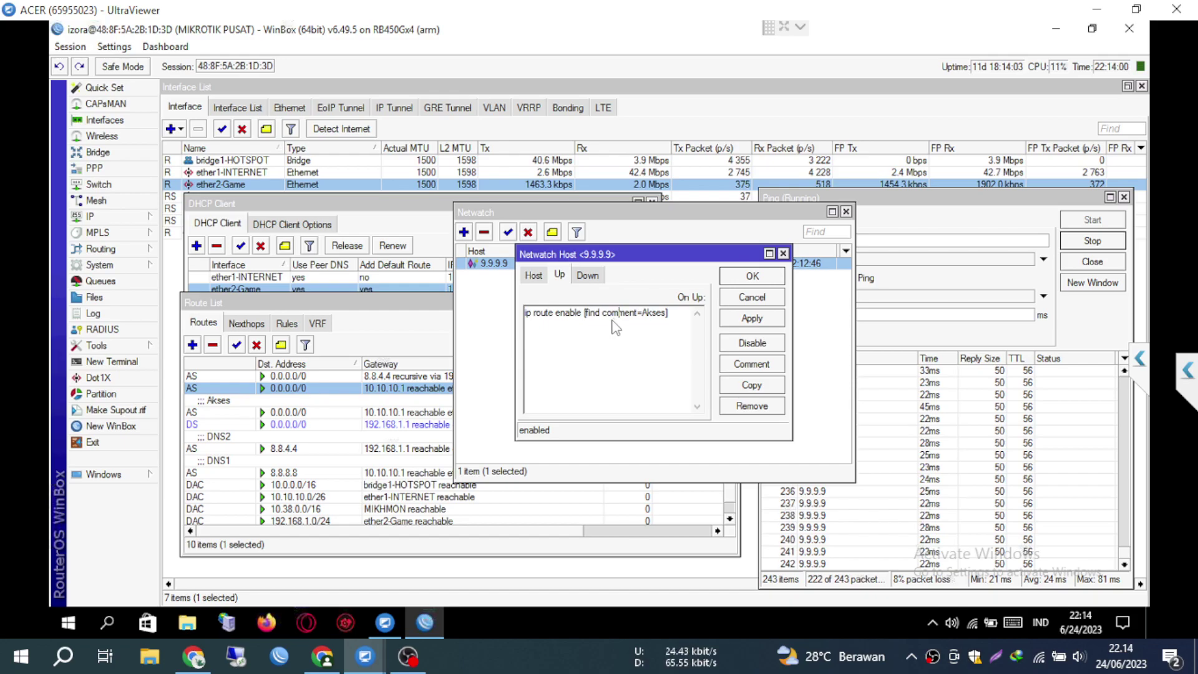
click(214, 411)
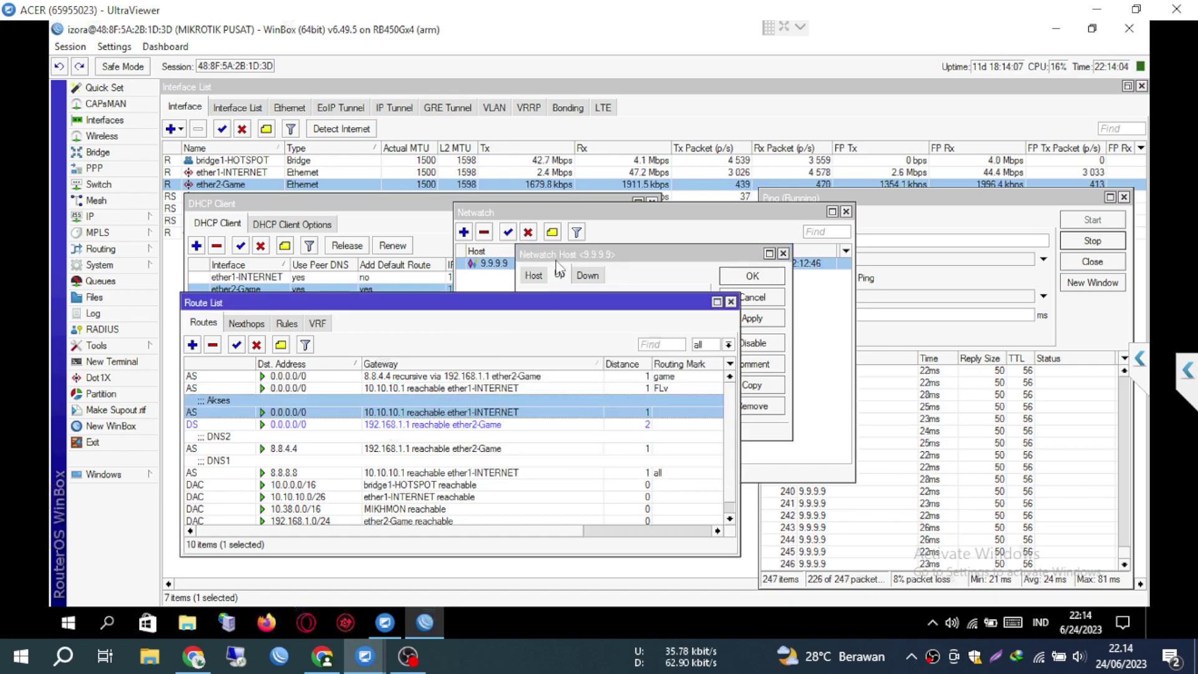
click(615, 279)
click(596, 275)
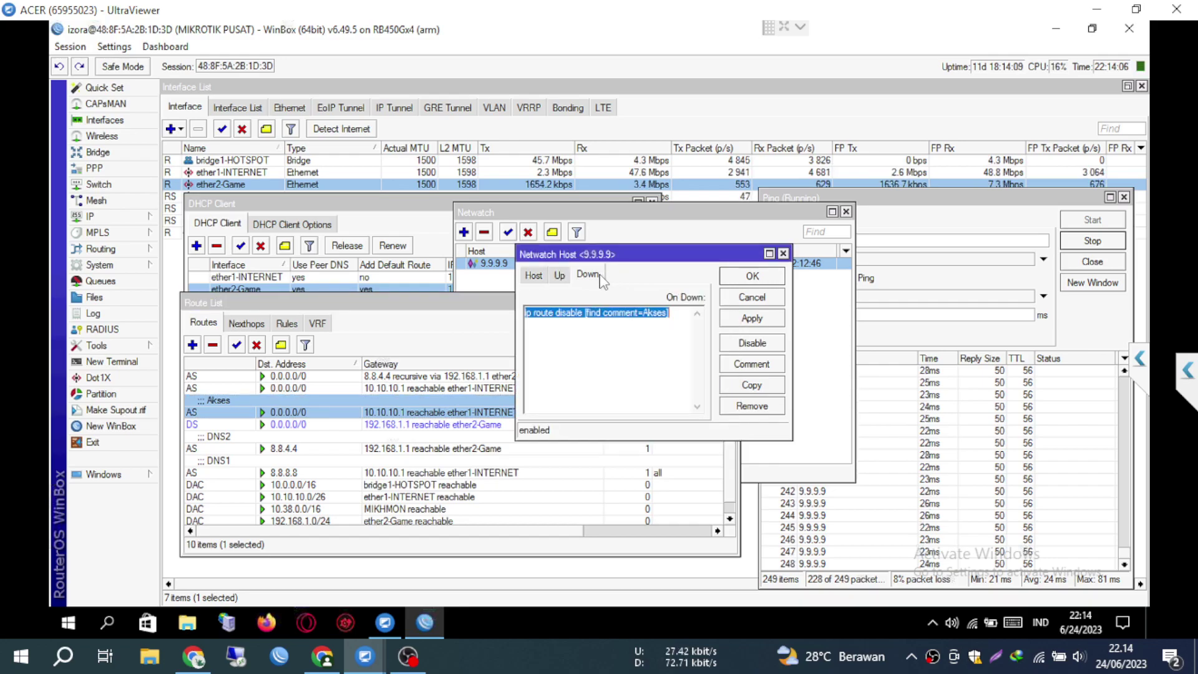
click(751, 297)
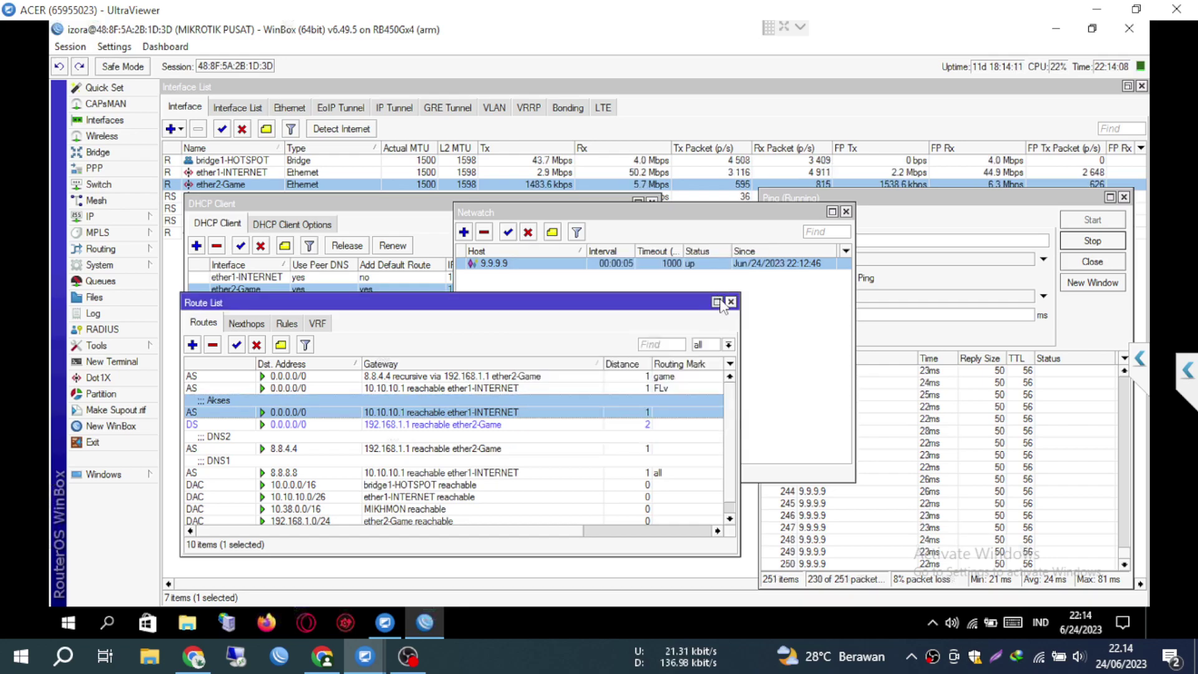